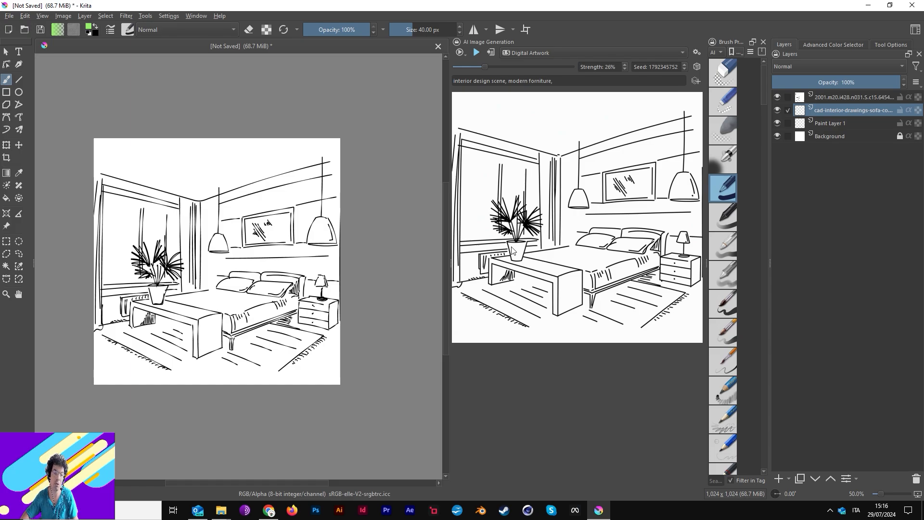
mouse_move(449, 224)
mouse_down()
mouse_move(373, 220)
mouse_move(491, 233)
mouse_move(391, 239)
mouse_move(500, 236)
mouse_move(409, 239)
mouse_move(423, 240)
mouse_up()
mouse_move(763, 239)
mouse_down()
mouse_move(780, 240)
mouse_move(760, 239)
mouse_up()
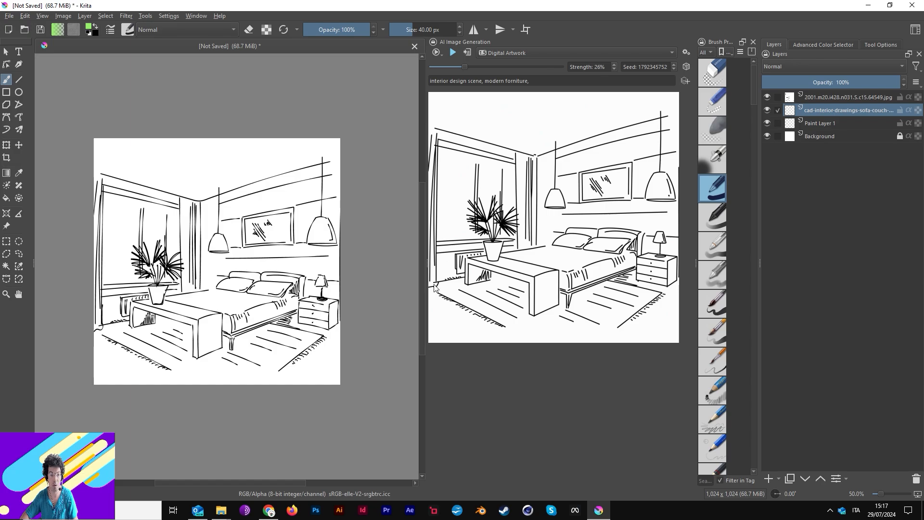
drag(423, 273, 440, 272)
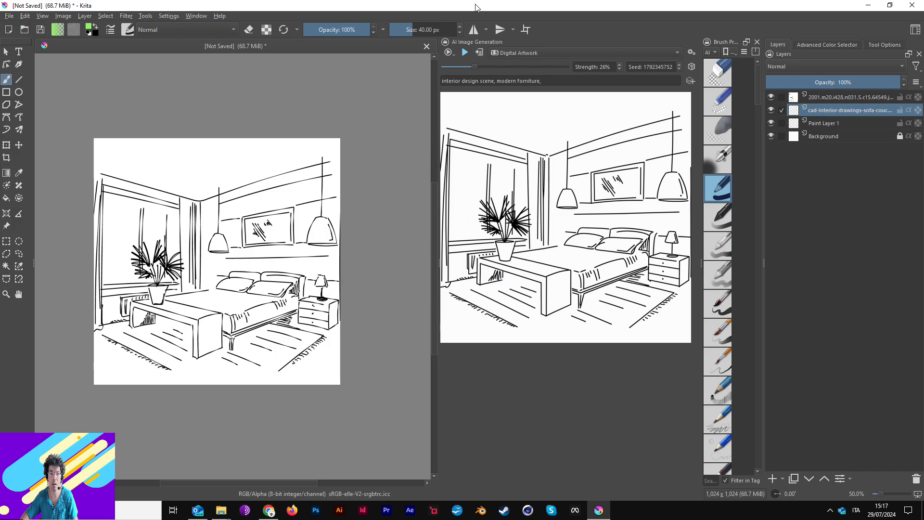
Review the Digital Artwork style preset in the image diffusion settings, including its checkpoint and prompts, and close the settings.
click(691, 52)
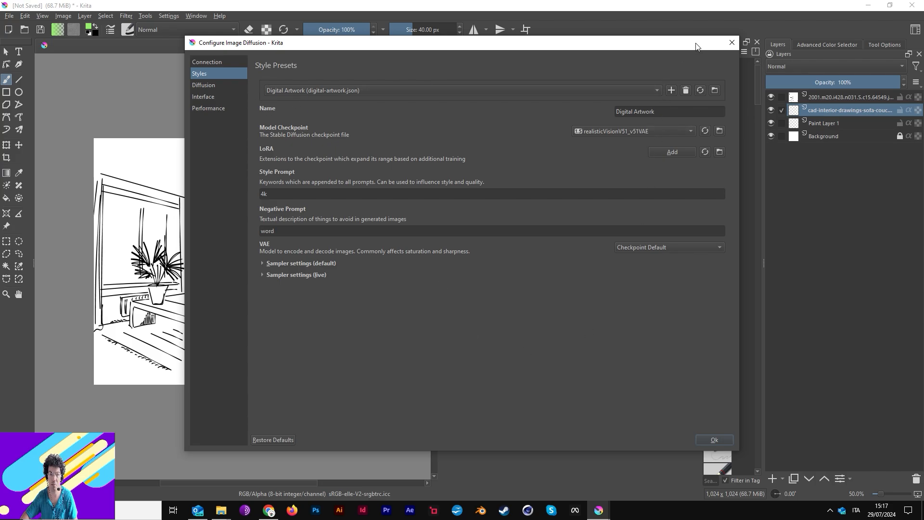
click(732, 43)
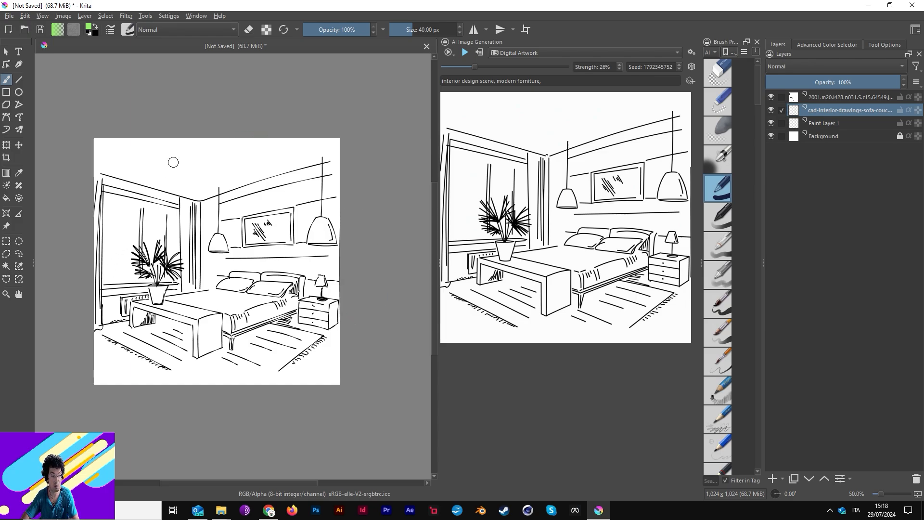
scroll(235, 245, up, 2)
scroll(235, 245, down, 2)
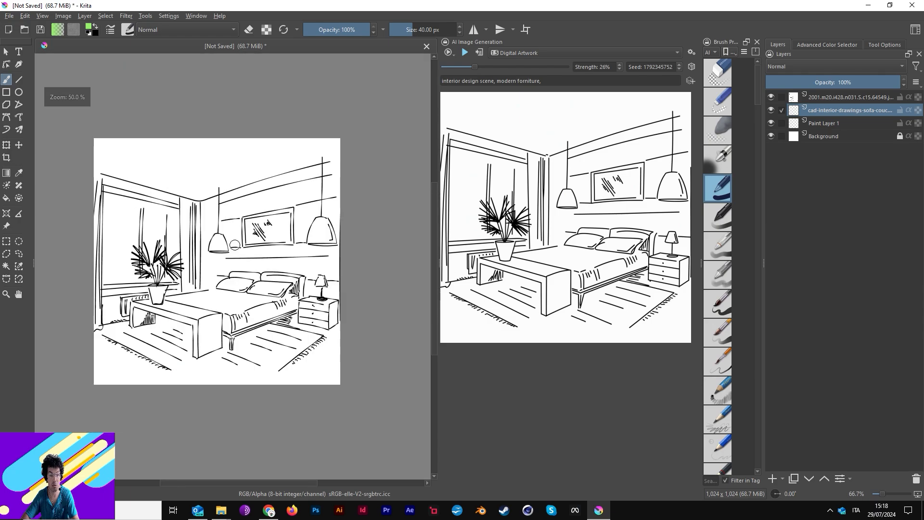
scroll(235, 245, up, 1)
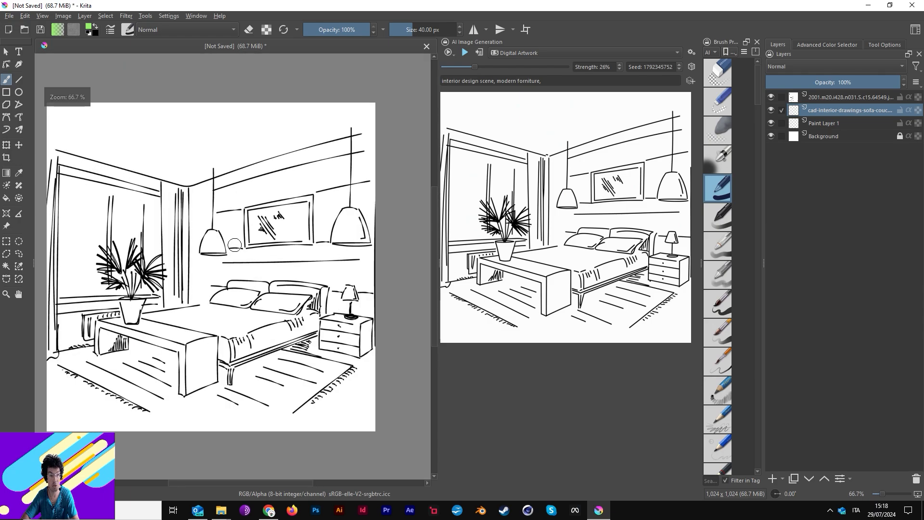
drag(198, 90, 234, 53)
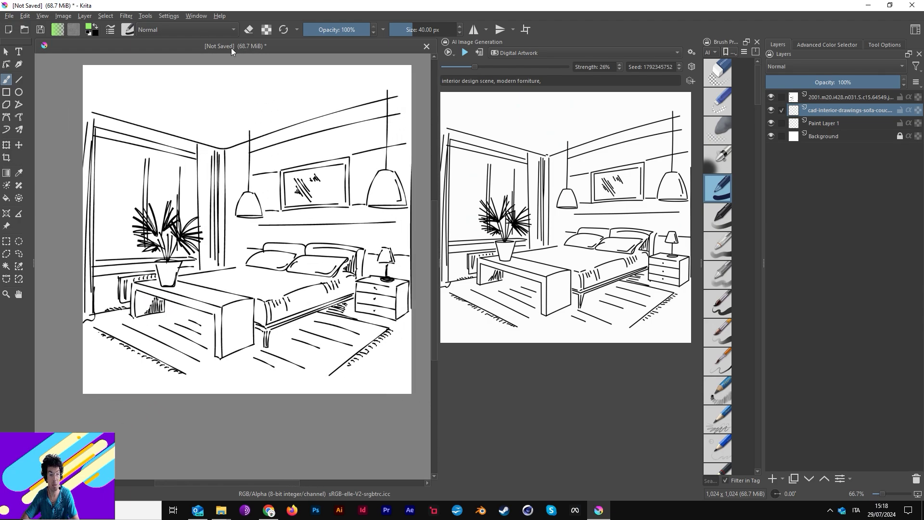
drag(440, 264, 553, 264)
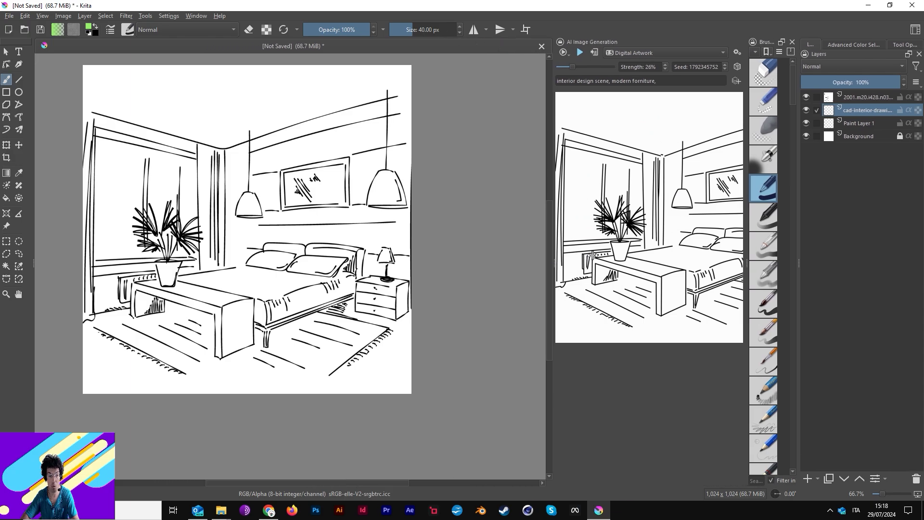
scroll(306, 235, up, 2)
scroll(336, 244, down, 6)
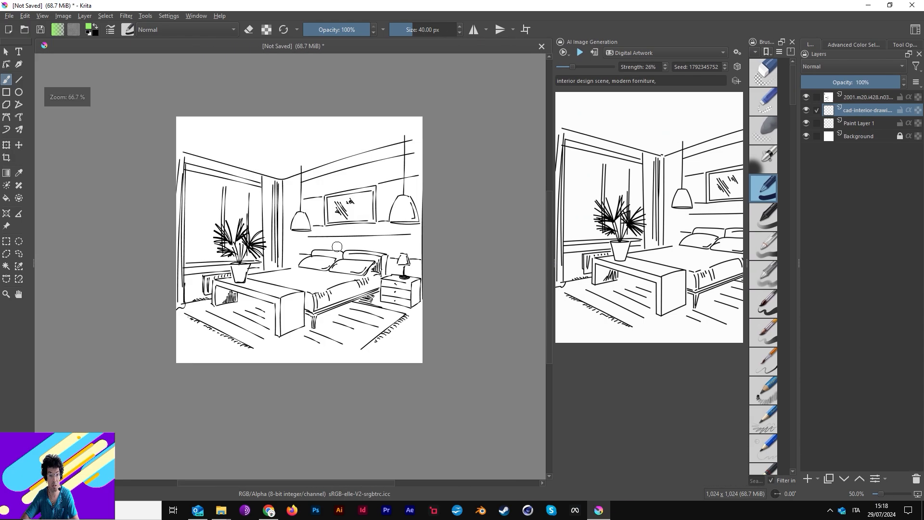
scroll(338, 247, up, 2)
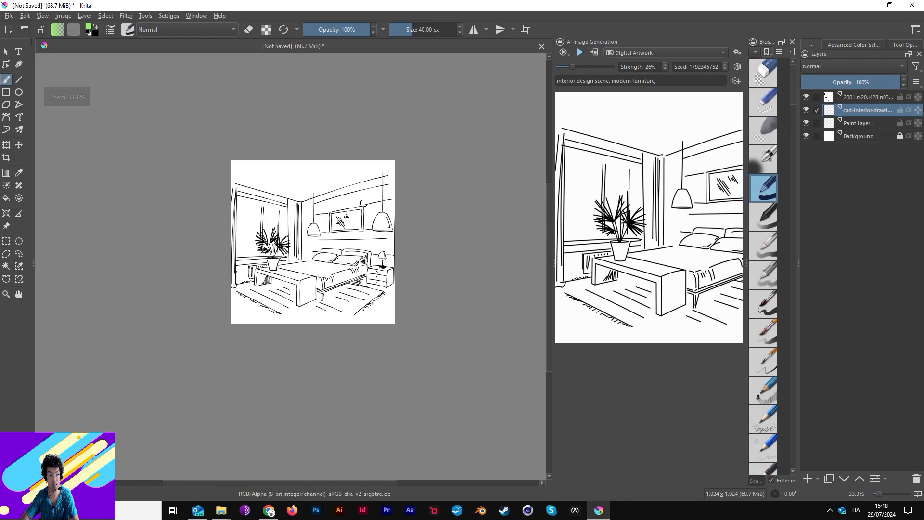
scroll(357, 200, up, 2)
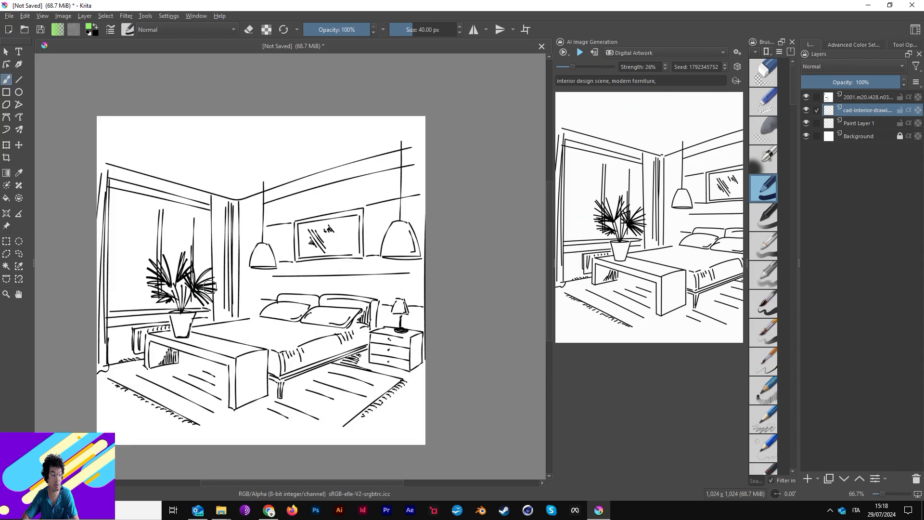
scroll(232, 268, down, 1)
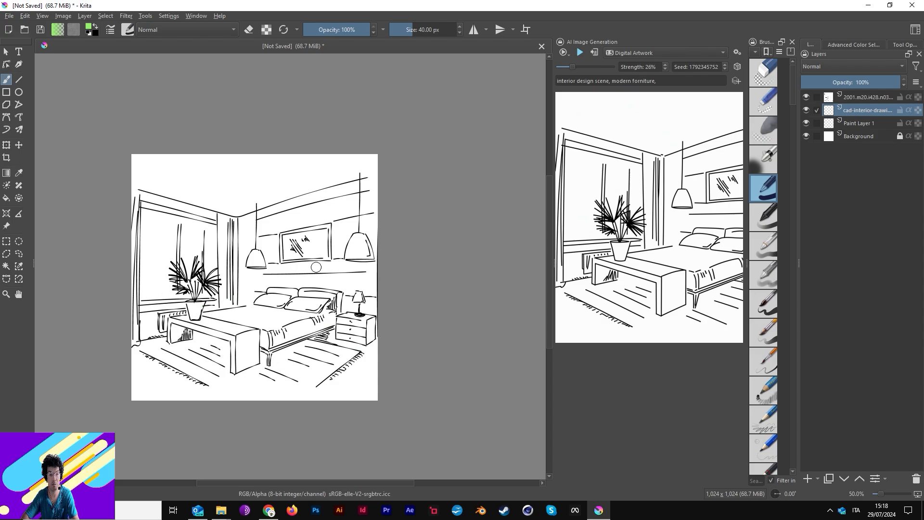
scroll(316, 267, down, 2)
scroll(493, 251, up, 1)
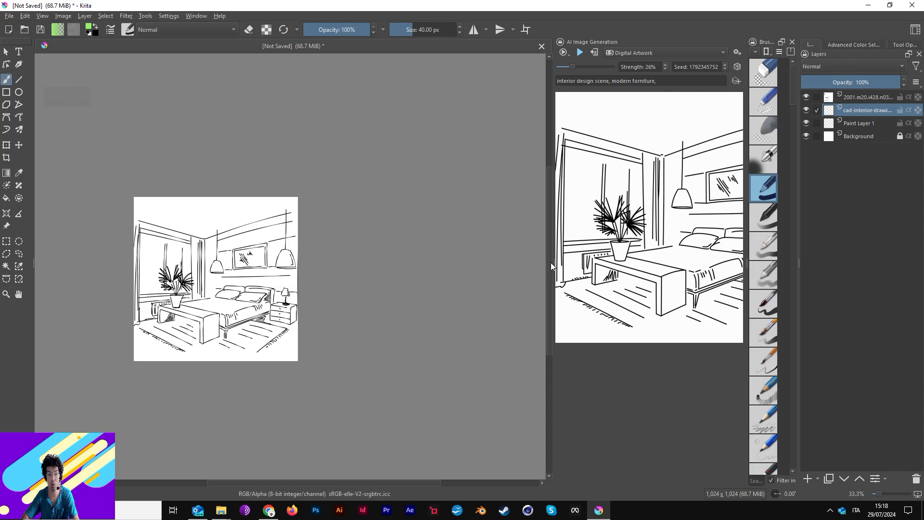
Widen the AI Image Generation area to show the whole preview and look through its available generation modes.
drag(554, 262, 383, 262)
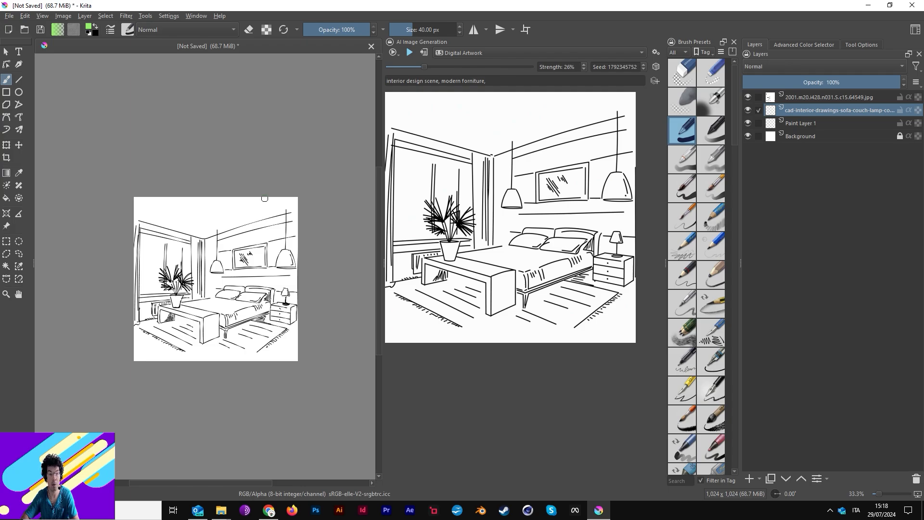
click(398, 54)
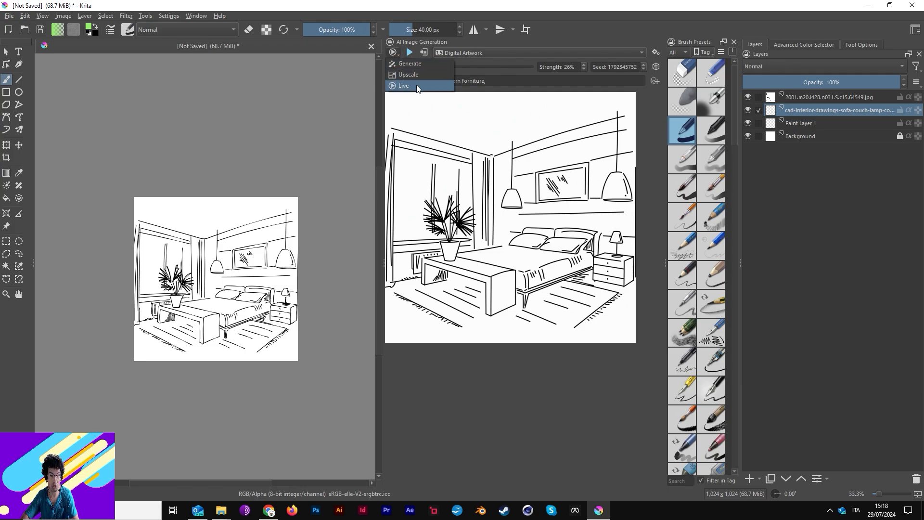
click(571, 34)
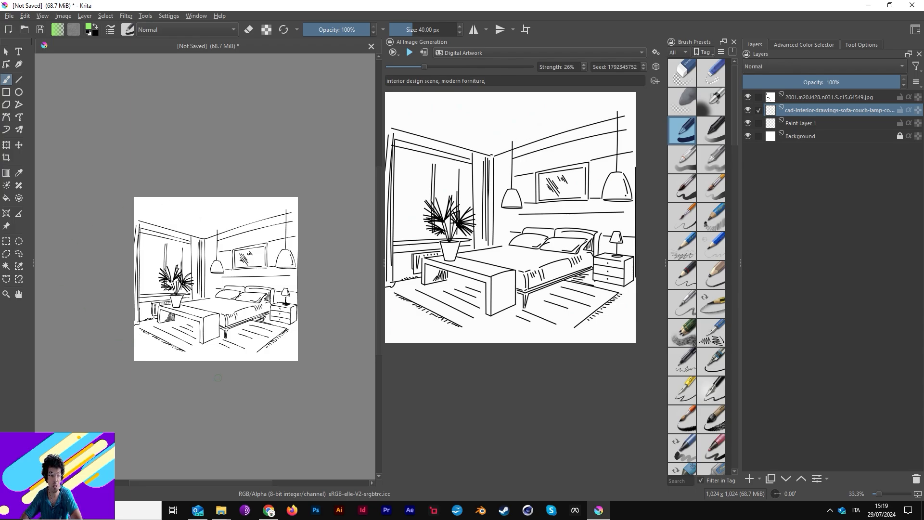
Start live generation with the prompt "interior design scene, modern forniture," and raise the strength to 97%.
scroll(195, 301, down, 3)
scroll(190, 256, up, 1)
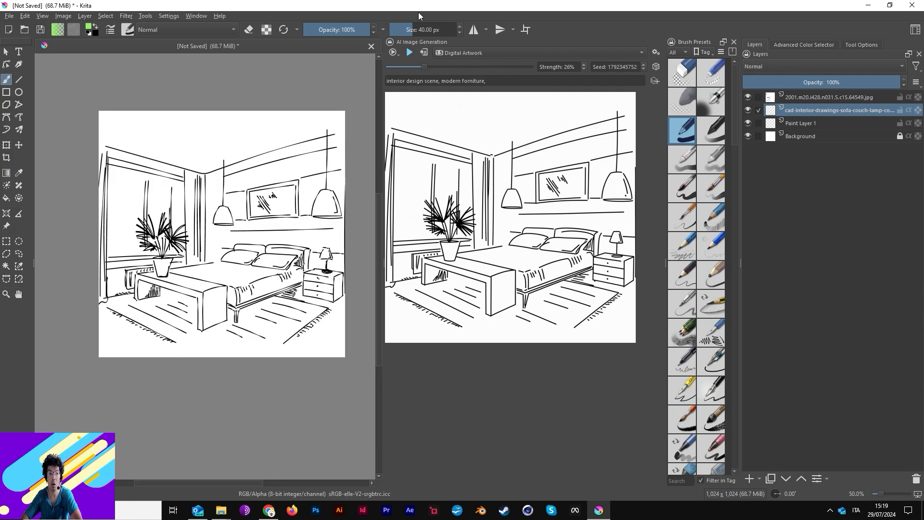
click(410, 53)
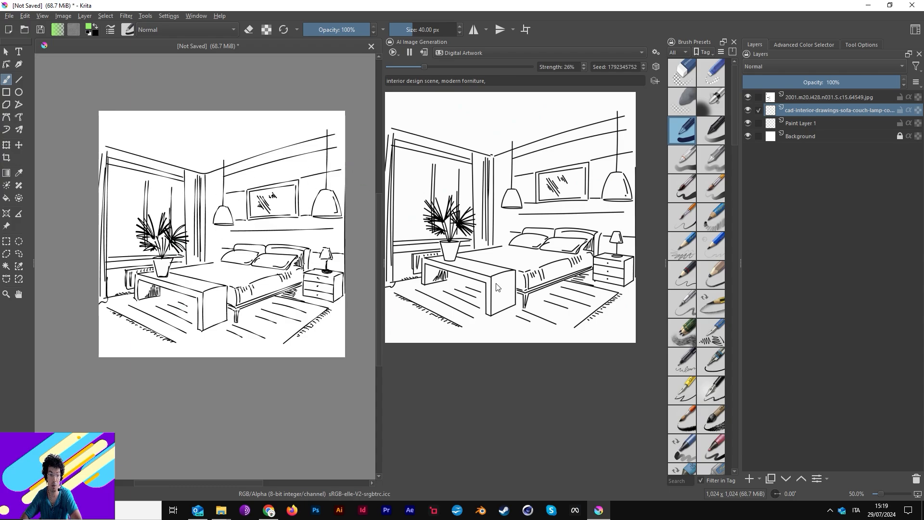
scroll(253, 226, down, 3)
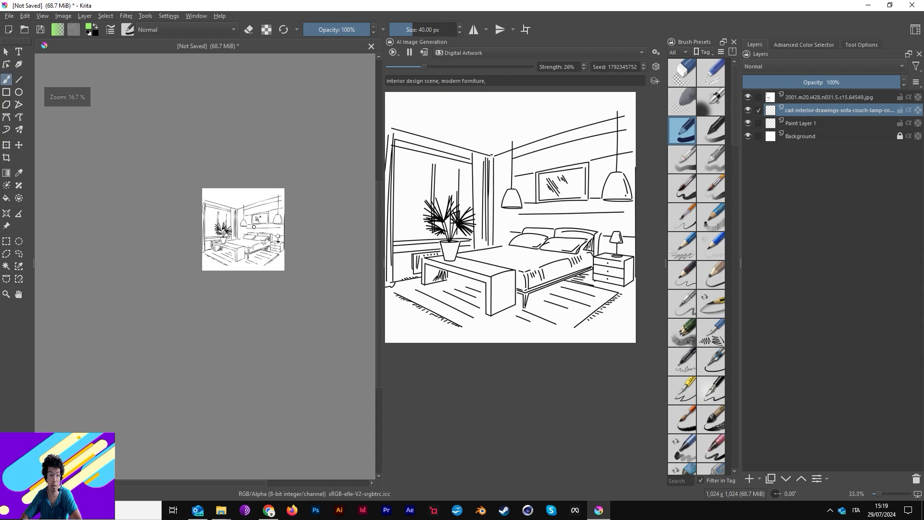
scroll(252, 226, up, 2)
click(554, 80)
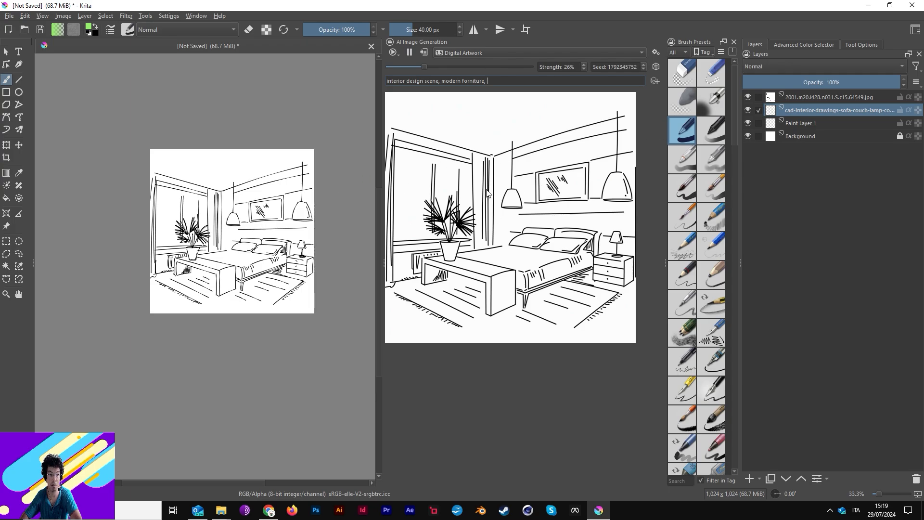
scroll(272, 192, up, 1)
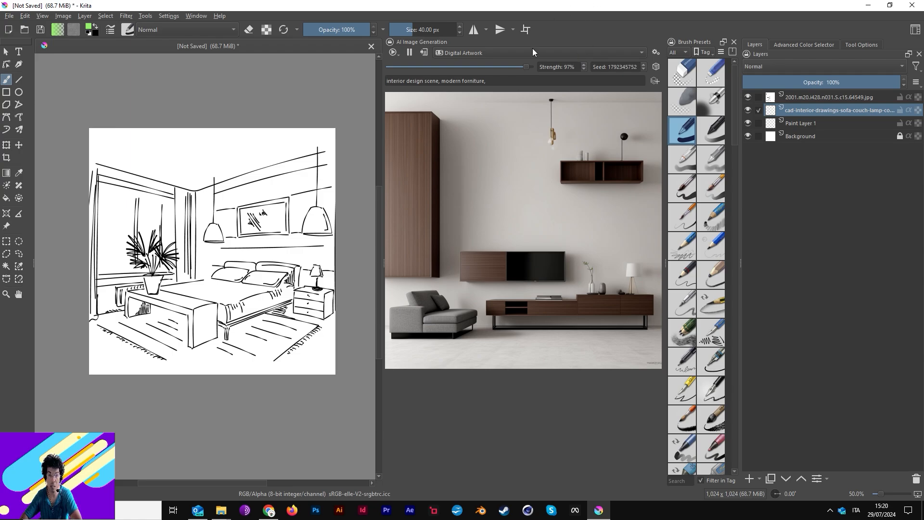
Pause the live generation and lower the strength to 26%.
click(411, 52)
drag(526, 67, 441, 67)
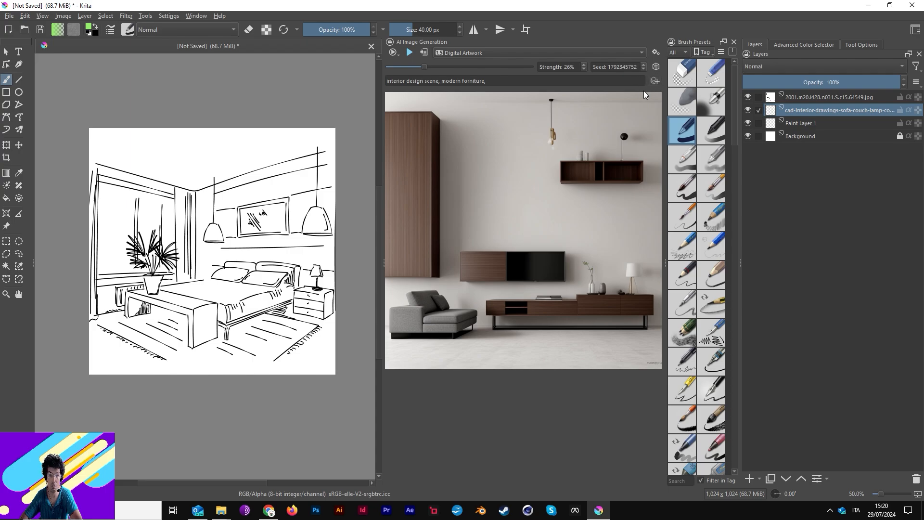
Add a Scribble control that uses the sketch layer 2001.m20.i428.n031.S.c15.64549.jpg as its source.
click(656, 80)
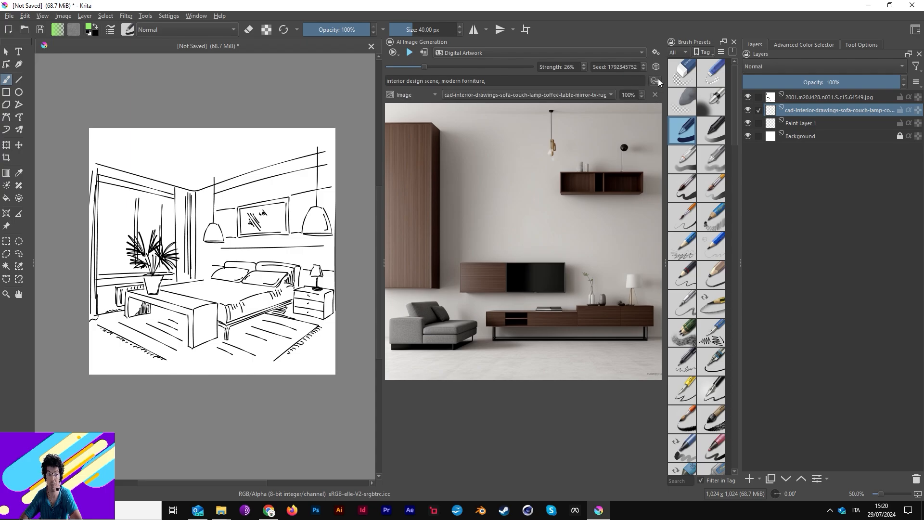
click(433, 97)
click(427, 107)
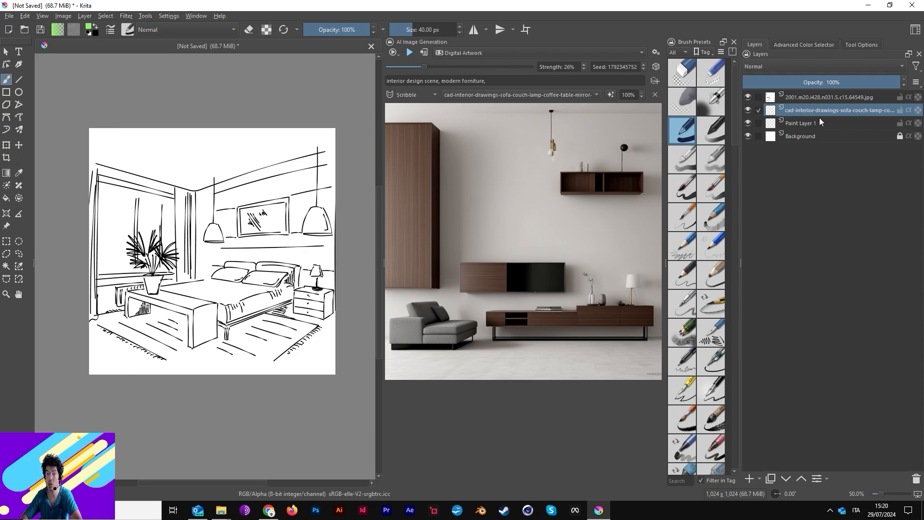
click(805, 97)
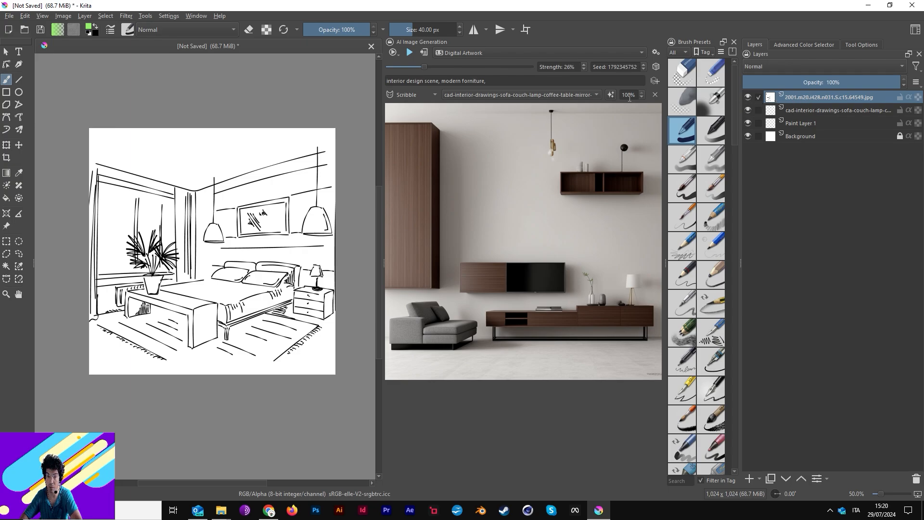
click(576, 95)
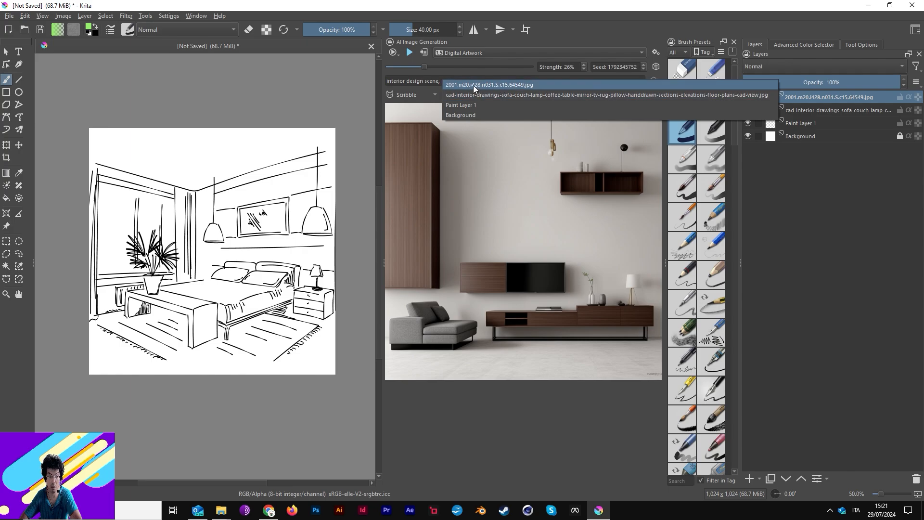
click(461, 85)
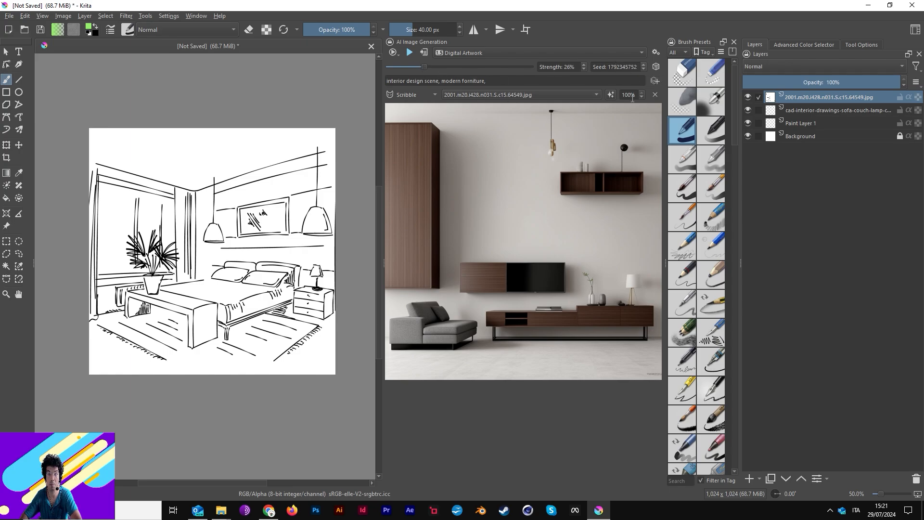
Generate the scribble control layer from the bedroom sketch and hide it in the layer stack.
click(609, 95)
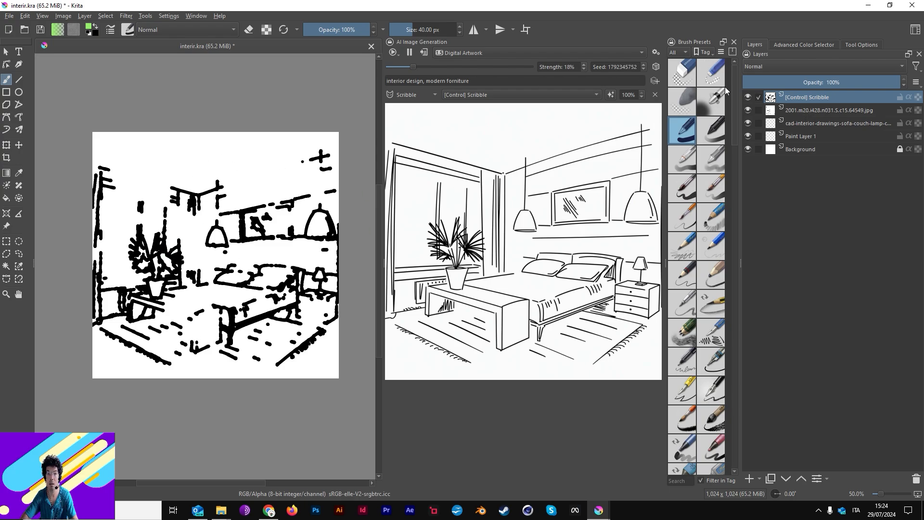
click(747, 98)
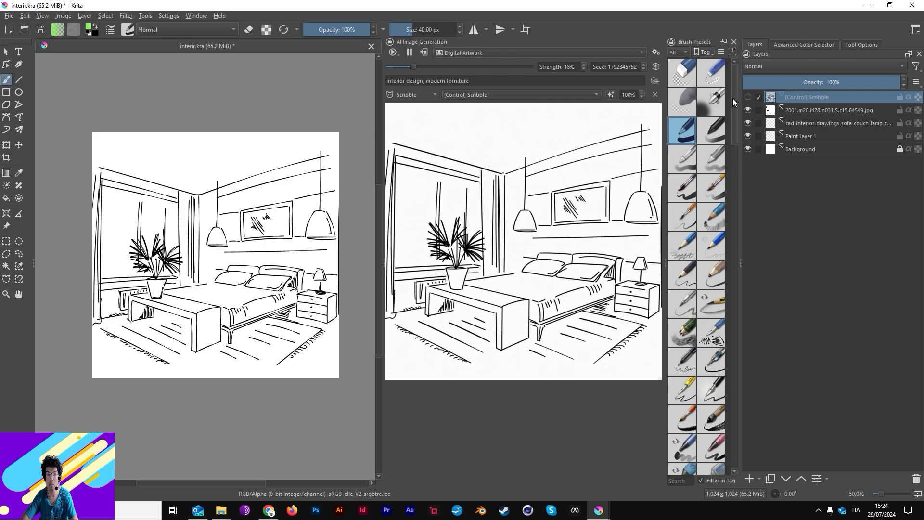
Switch the control type to Line Art with 2001.m20.i428.n031.S.c15.64549.jpg as its source layer.
click(419, 94)
click(423, 106)
click(468, 95)
click(481, 105)
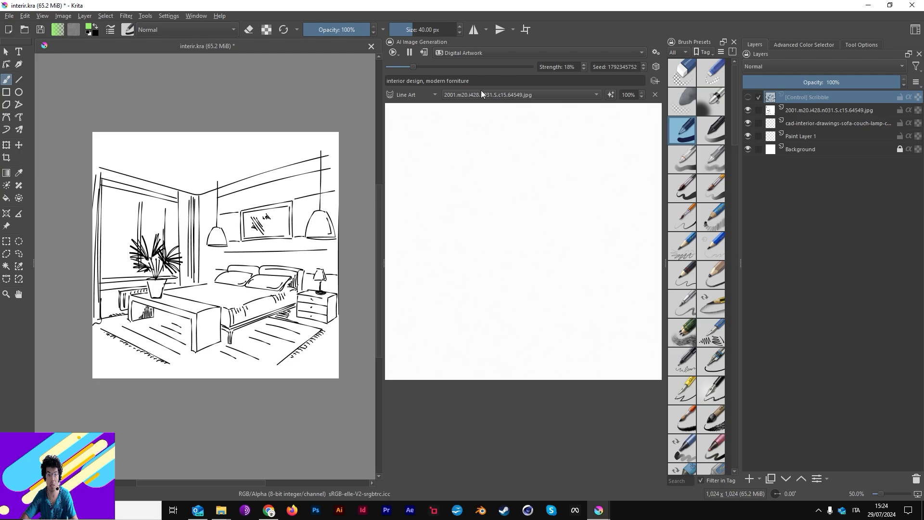
Pause live generation, create the line art control layer from the sketch and hide that layer.
click(409, 52)
double_click(628, 95)
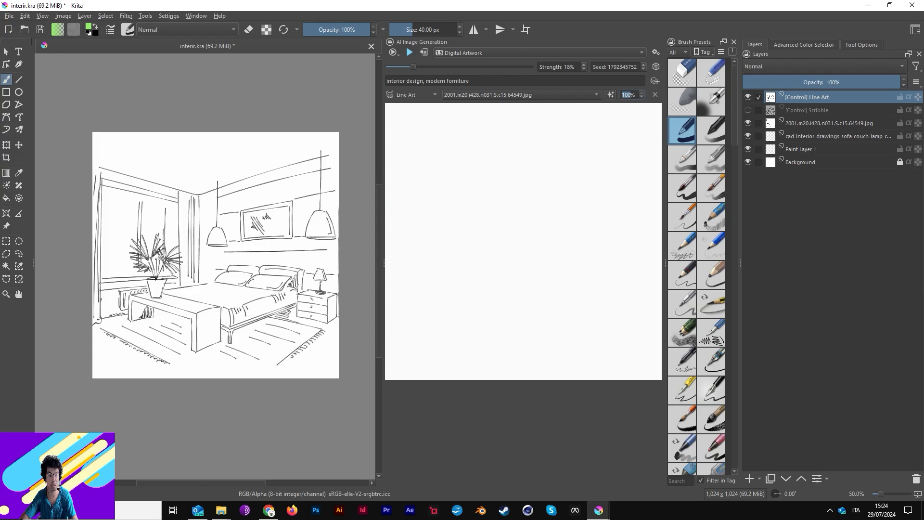
click(748, 97)
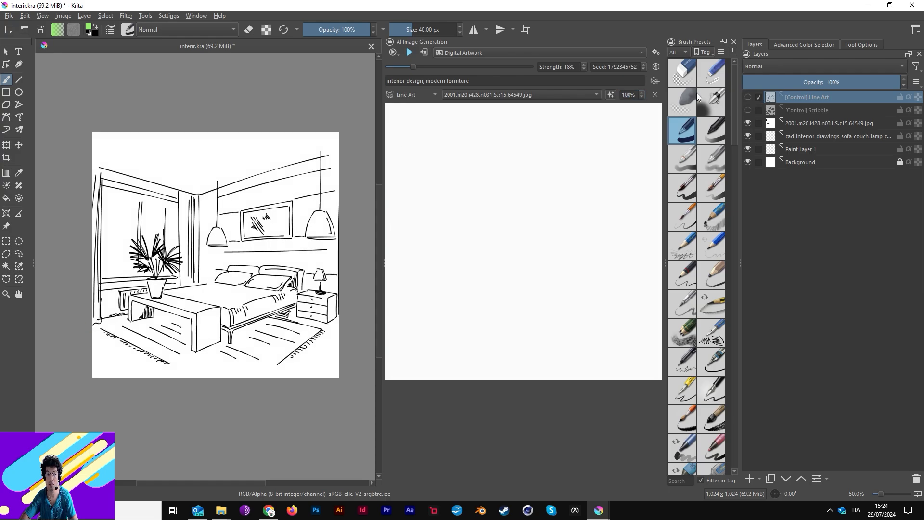
Switch the control type to Depth and generate a depth map layer from 2001.m20.i428.n031.S.c15.64549.jpg.
click(405, 94)
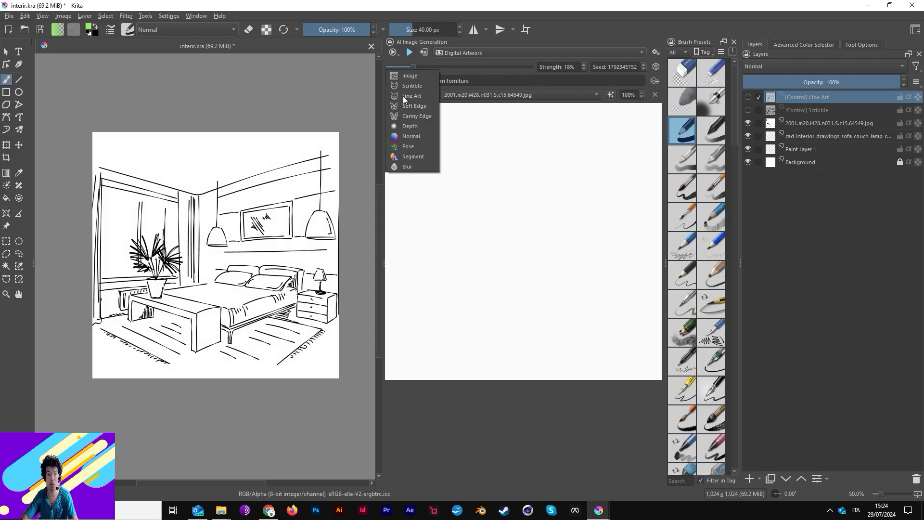
click(419, 127)
click(479, 94)
click(478, 94)
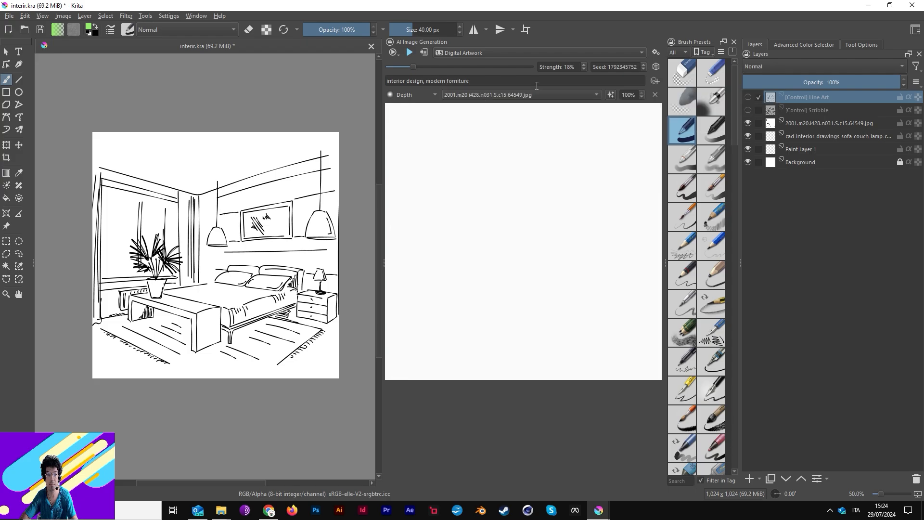
click(611, 95)
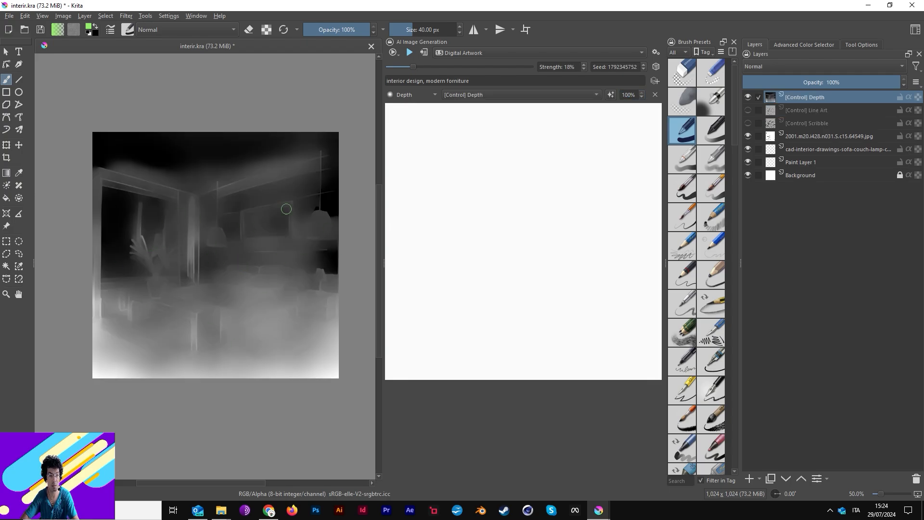
Hide the Depth control layer and move the Depth, Line Art and Scribble control layers below 2001.m20.i428.n031.S.c15.64549.jpg.
click(747, 97)
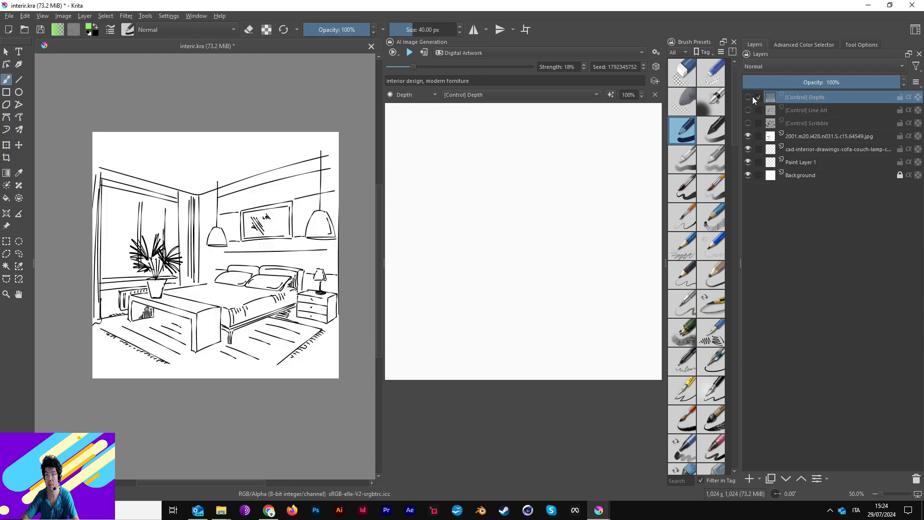
shift+click(804, 124)
drag(805, 124, 790, 194)
drag(798, 157, 794, 105)
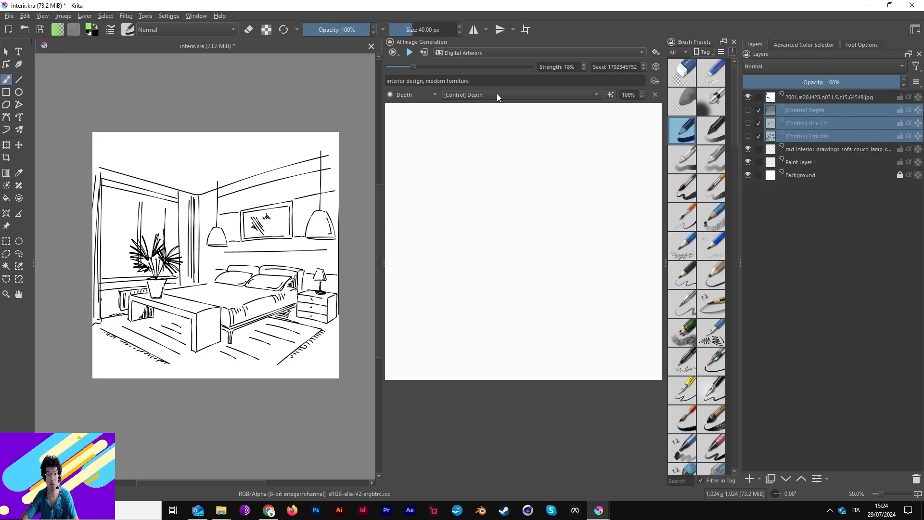
Add two more control entries and set their types to Scribble and Line Art.
click(655, 81)
click(655, 80)
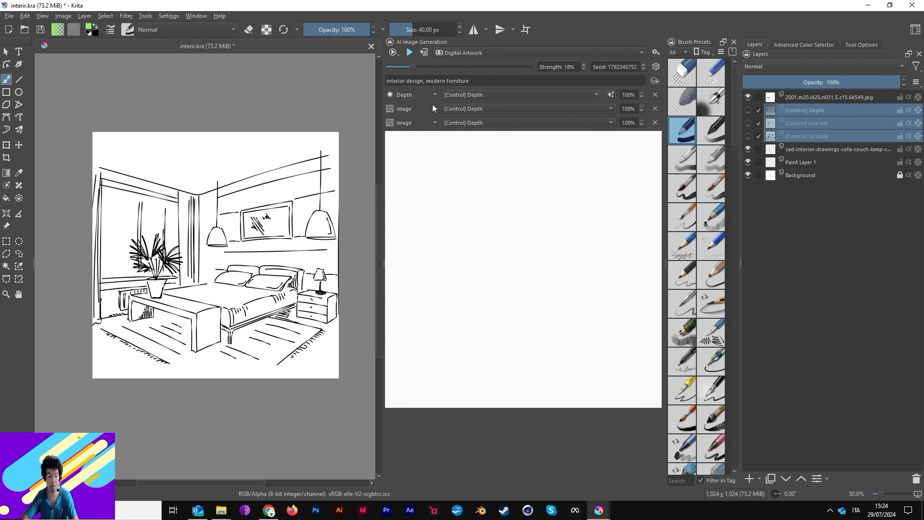
click(418, 109)
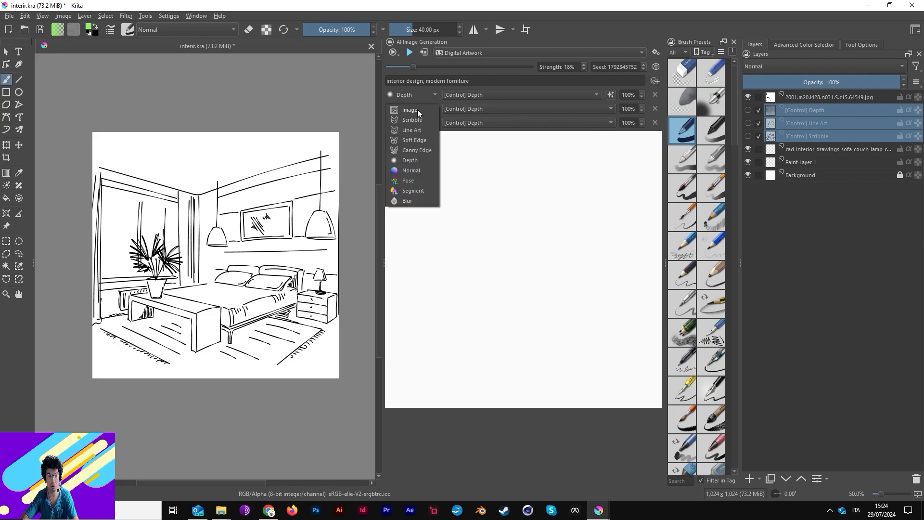
click(420, 119)
click(415, 122)
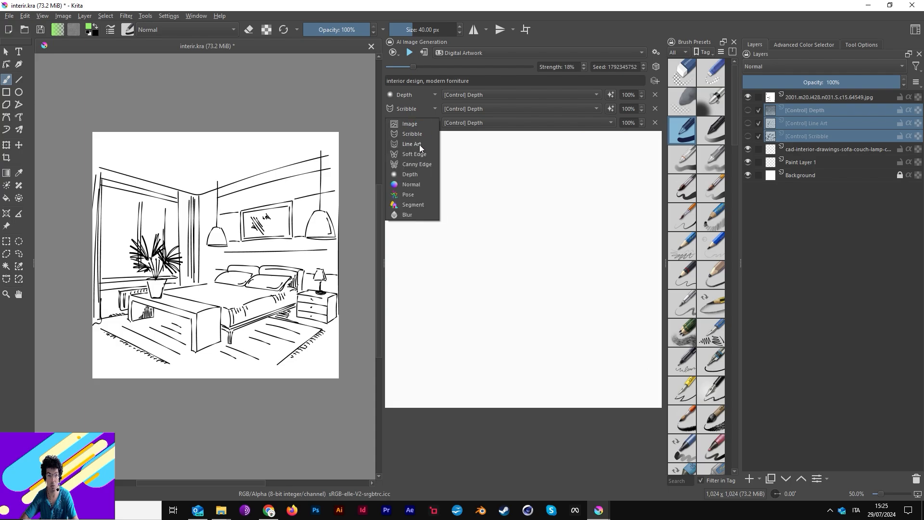
click(412, 144)
Assign [Control] Scribble and [Control] Line Art as the source layers of their matching control entries.
click(463, 109)
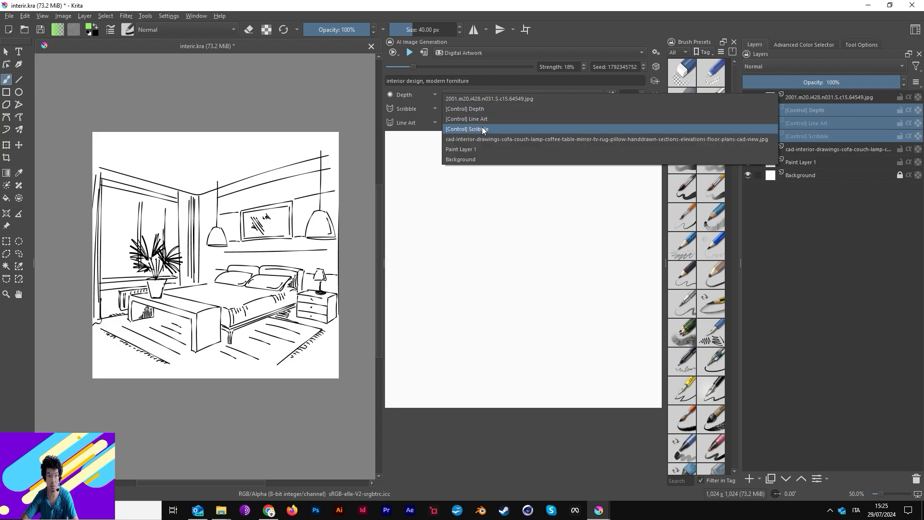
click(481, 127)
click(484, 124)
click(500, 133)
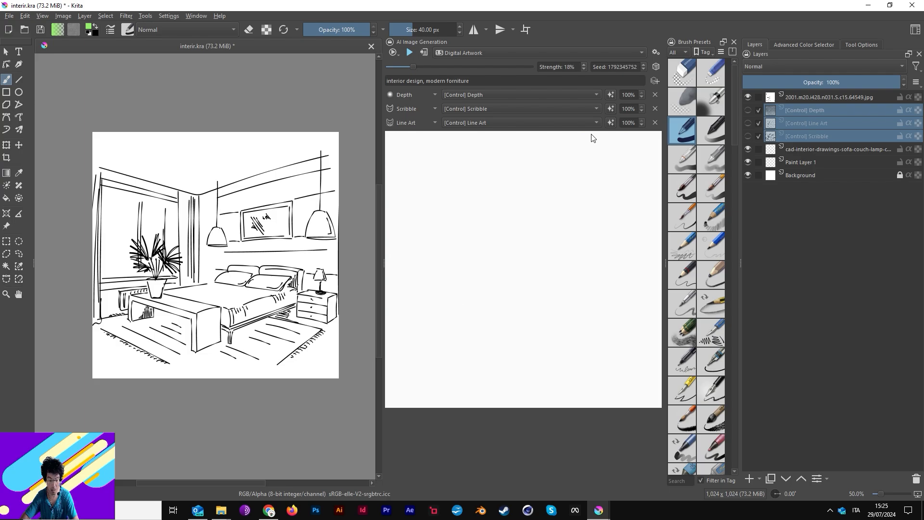
Set the Depth, Scribble and Line Art control strengths to 20% each.
double_click(628, 94)
text(20)
double_click(628, 109)
text(20)
double_click(628, 123)
text(2)
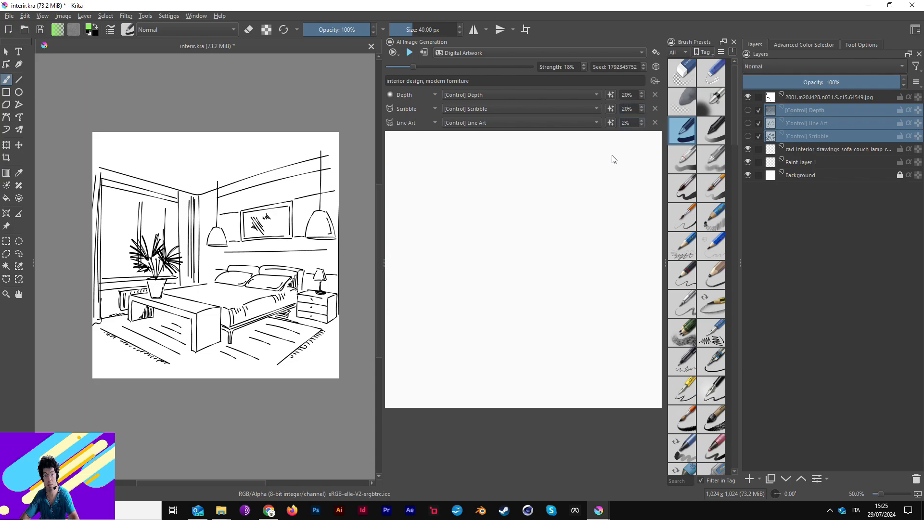
text(0)
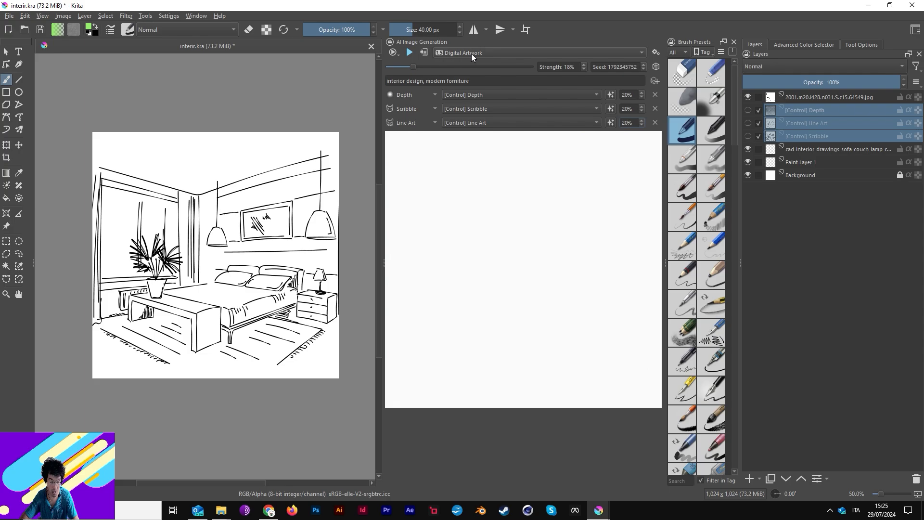
Raise the generation strength to 95% and start live generation.
drag(414, 66, 420, 67)
click(410, 53)
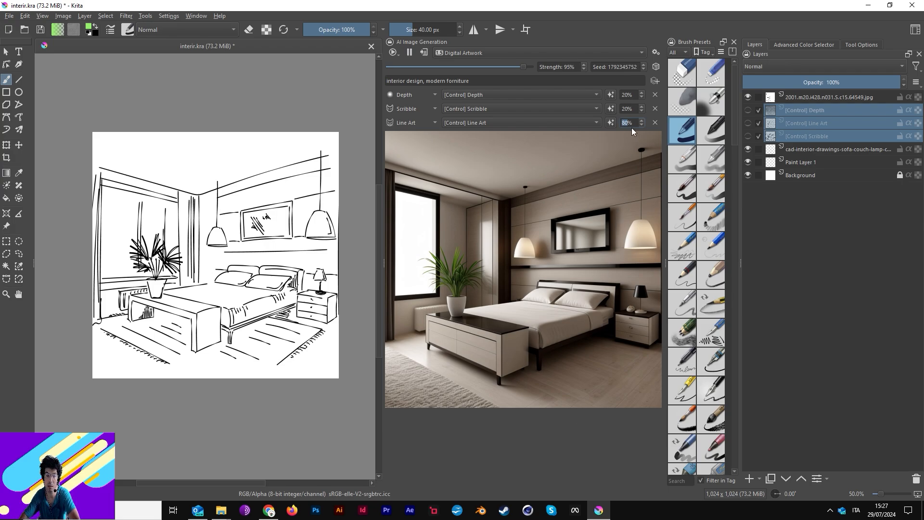
Test the live rendering with the Scribble control strength at 40% and the Depth control strength at 50%.
click(629, 109)
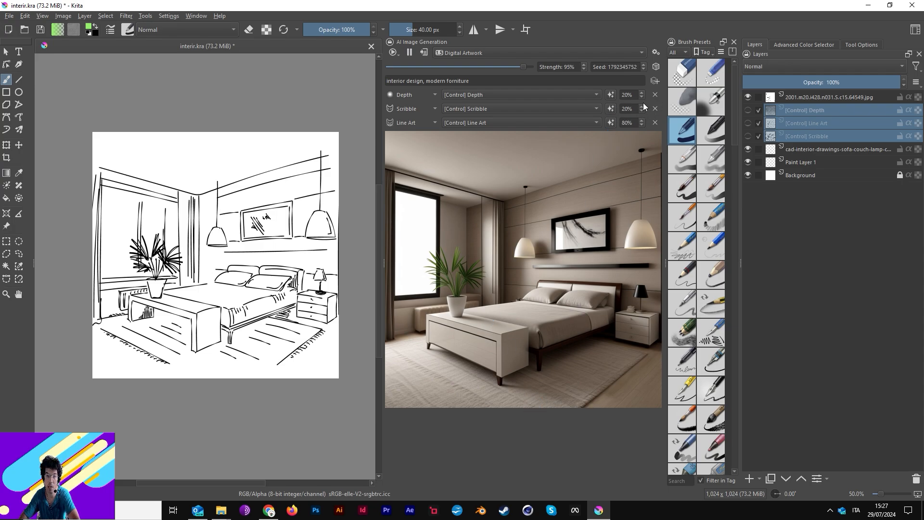
scroll(644, 110, up, 2)
scroll(643, 110, up, 1)
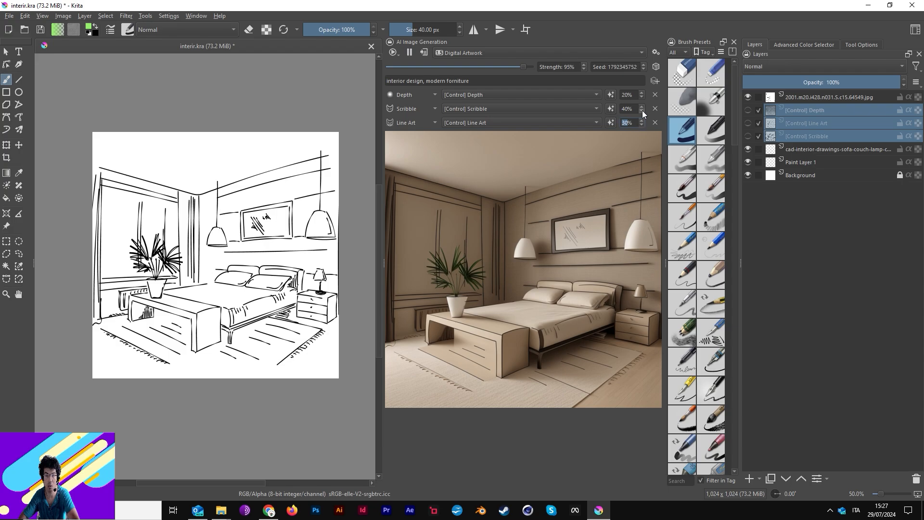
click(642, 126)
click(641, 93)
click(642, 92)
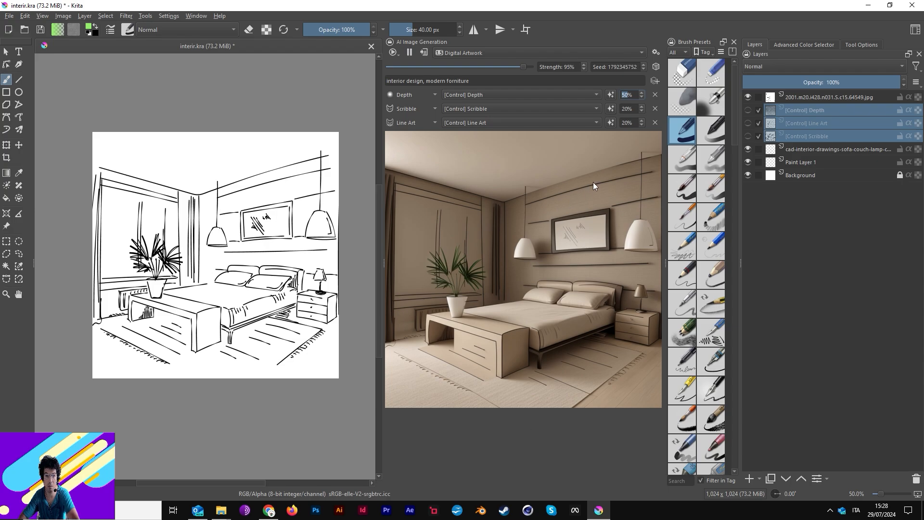
Set the control strengths to Depth 20%, Scribble 20% and Line Art 10%, and pause live generation.
click(627, 109)
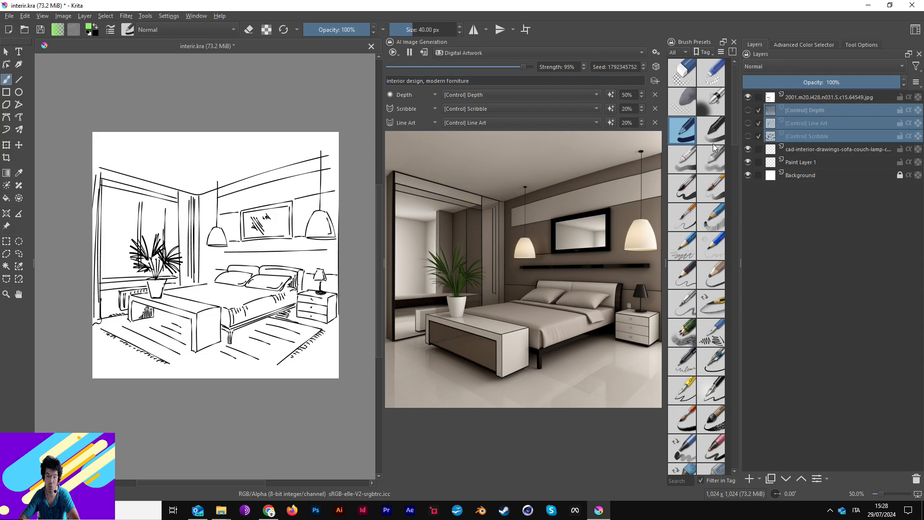
click(642, 98)
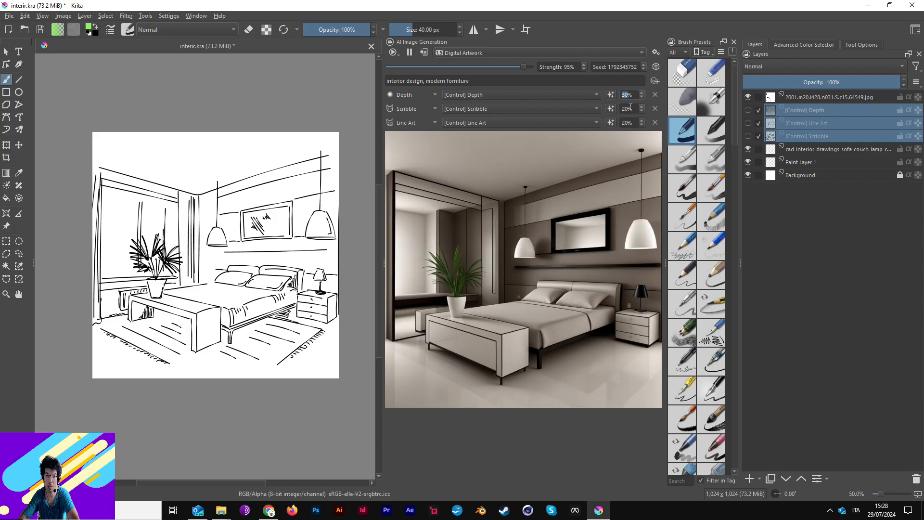
text(20)
click(641, 106)
click(642, 120)
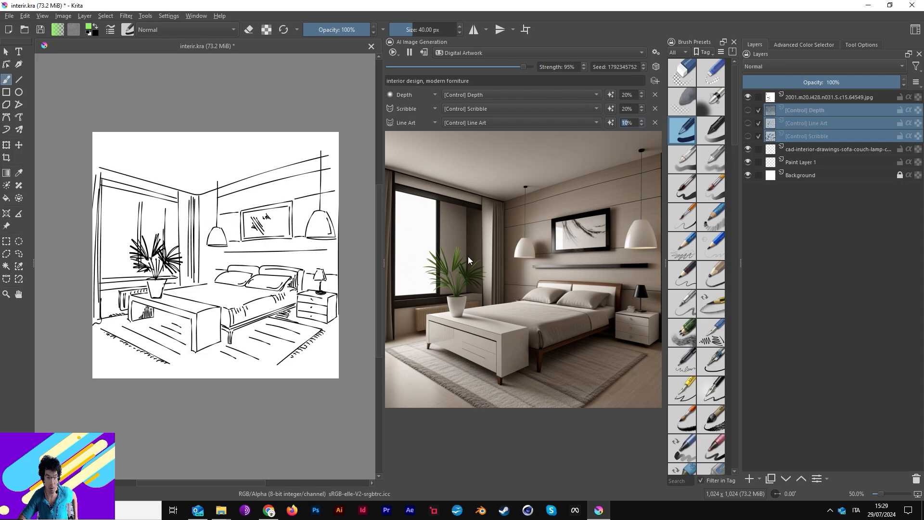
click(411, 52)
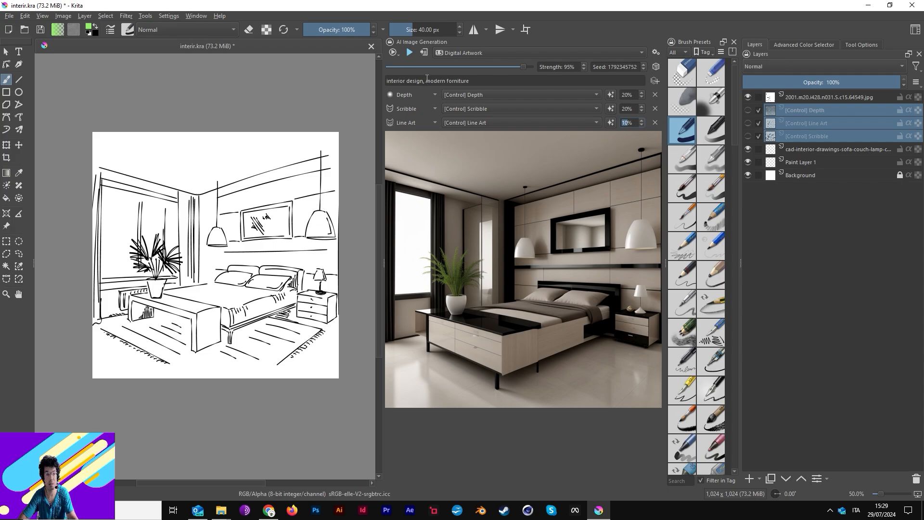
Change the prompt to "interior design, pop art style, pastel colors" and restart live generation.
drag(426, 82, 474, 83)
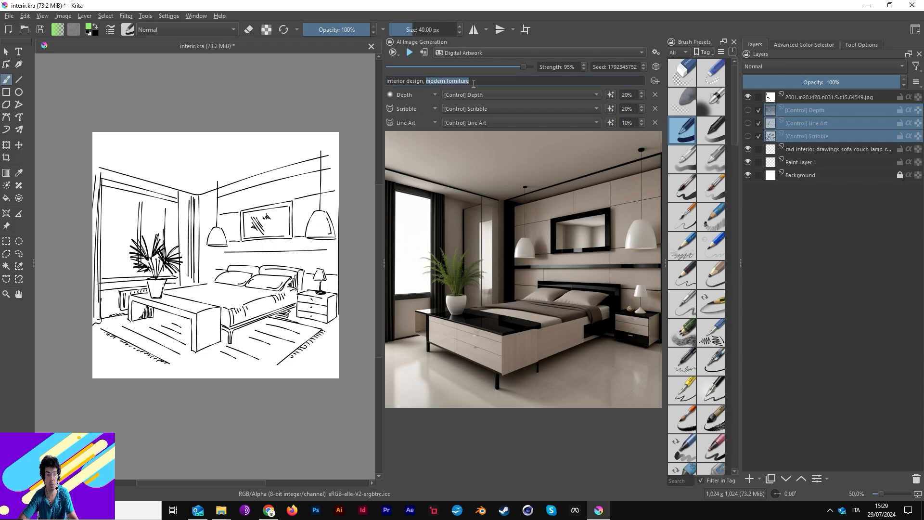
text(pop a)
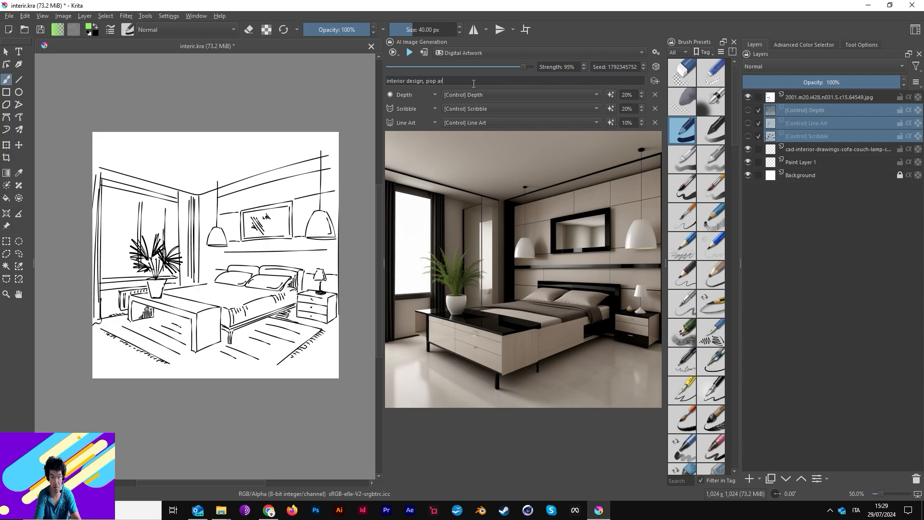
text(rt st)
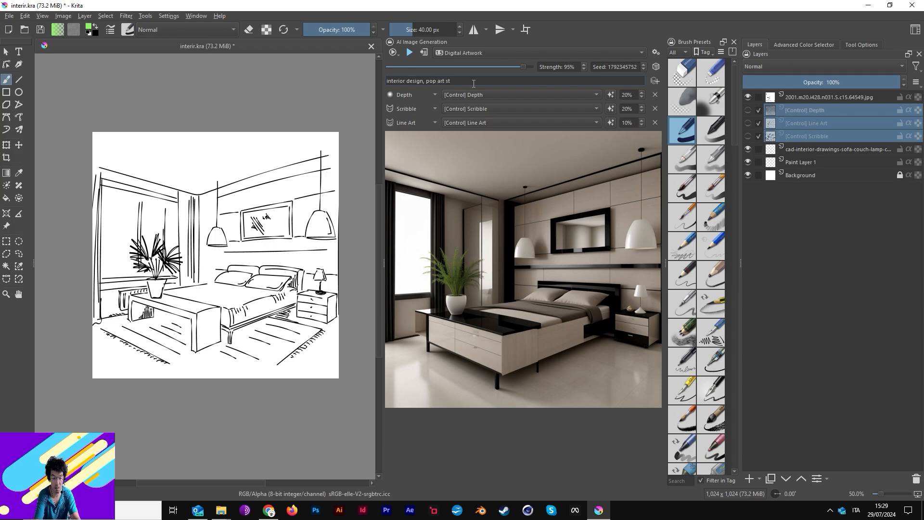
text(yle, pa)
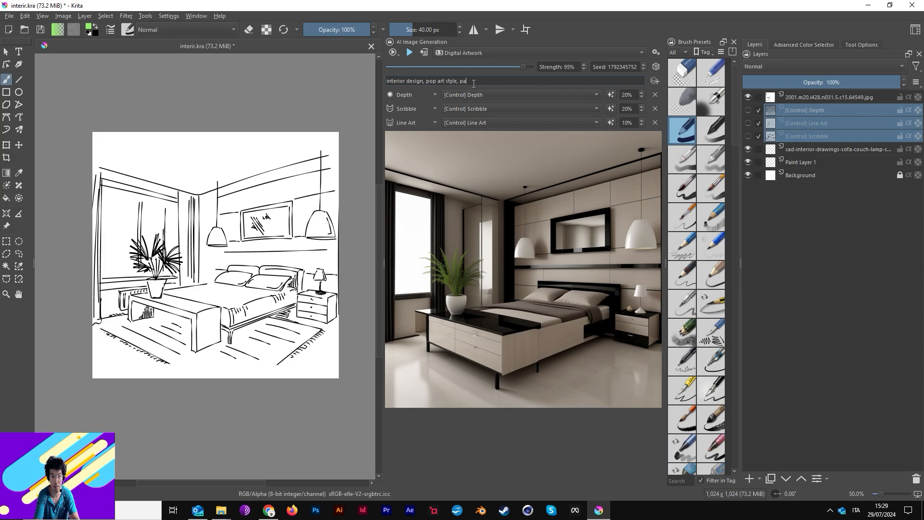
text(stel colors)
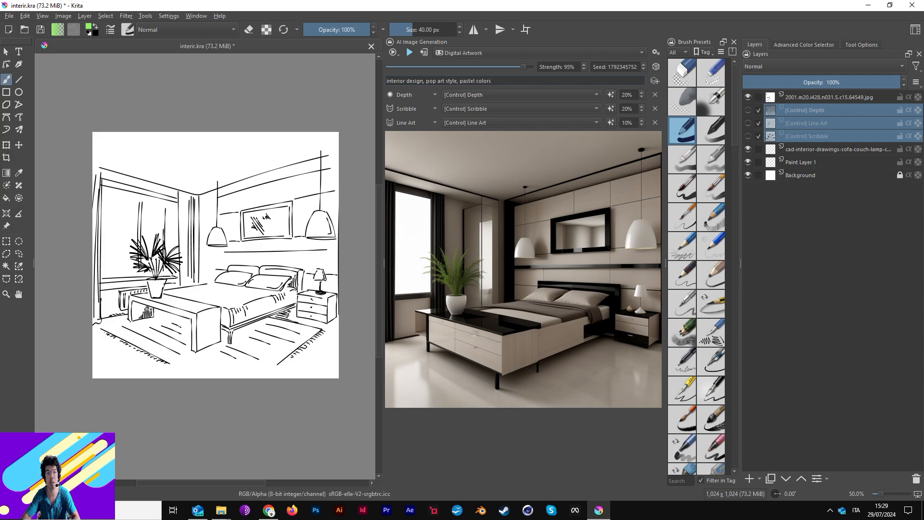
click(410, 53)
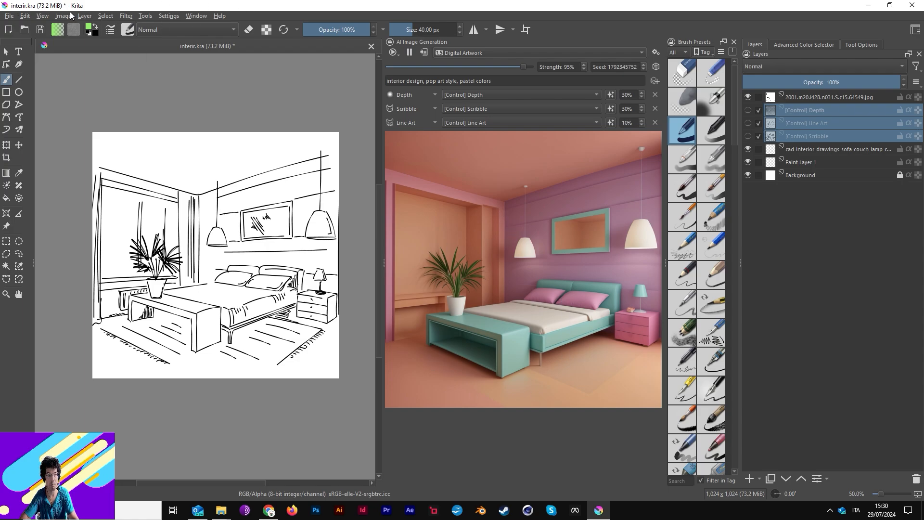
click(9, 16)
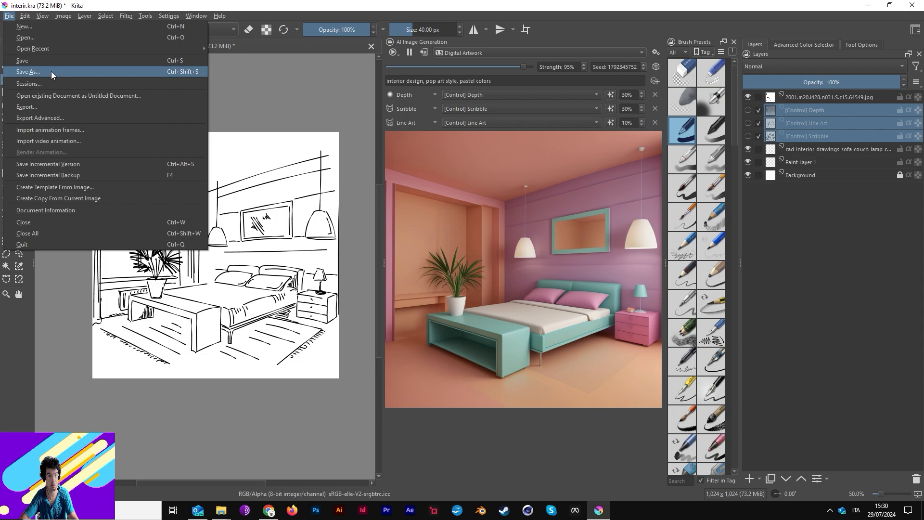
click(316, 95)
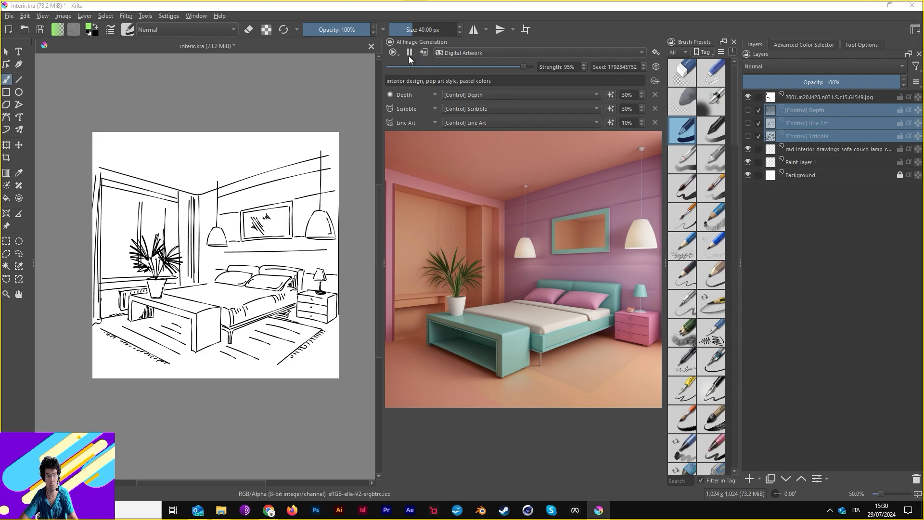
Capture the pop art rendering as a screen snip and save it in Downloads as Immagine 2024-07-29 153108.jpg.
key(super+shift+s)
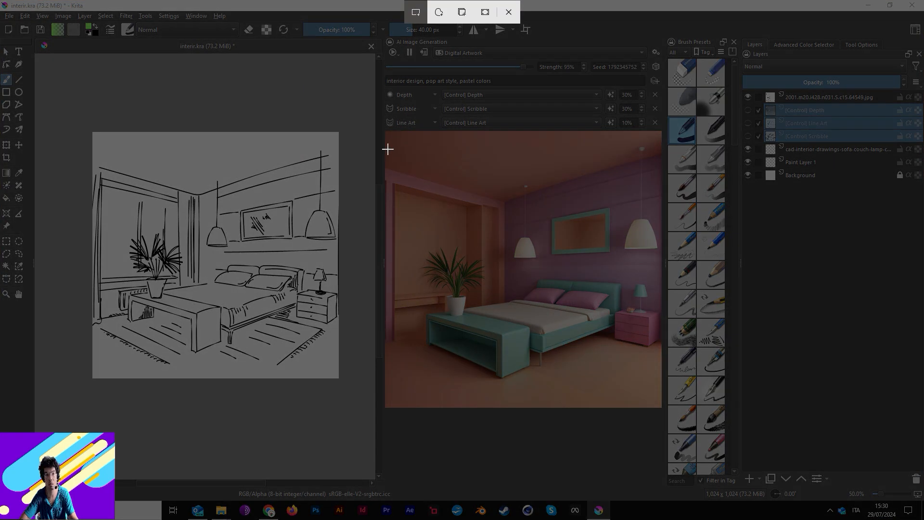
mouse_move(384, 131)
mouse_down()
mouse_move(539, 246)
mouse_move(663, 407)
mouse_up()
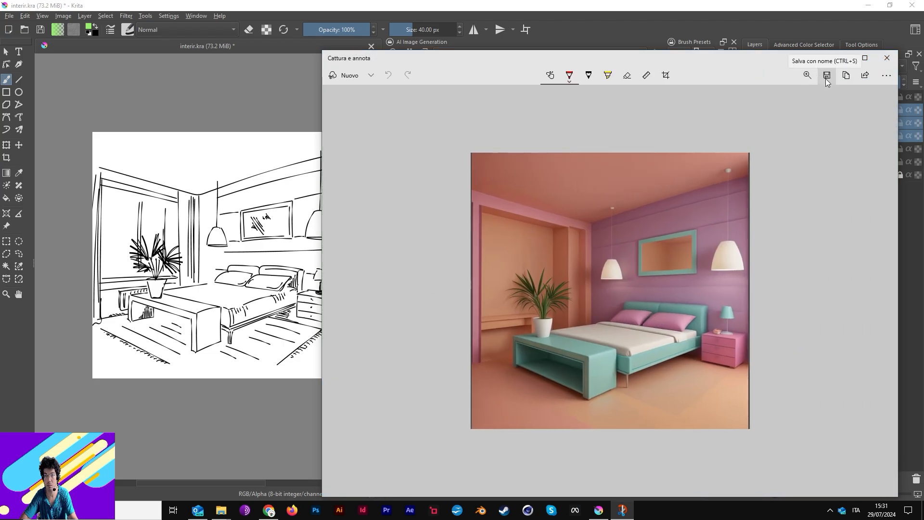
click(827, 76)
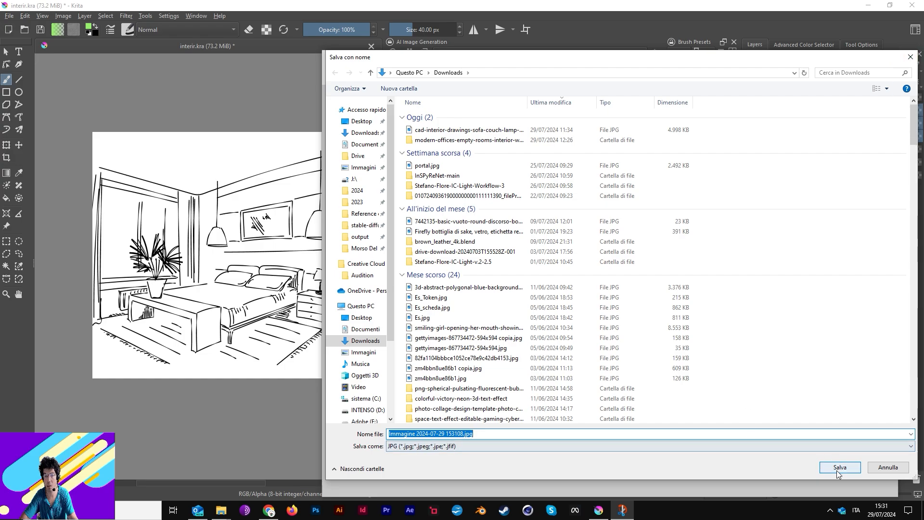
click(841, 467)
click(888, 58)
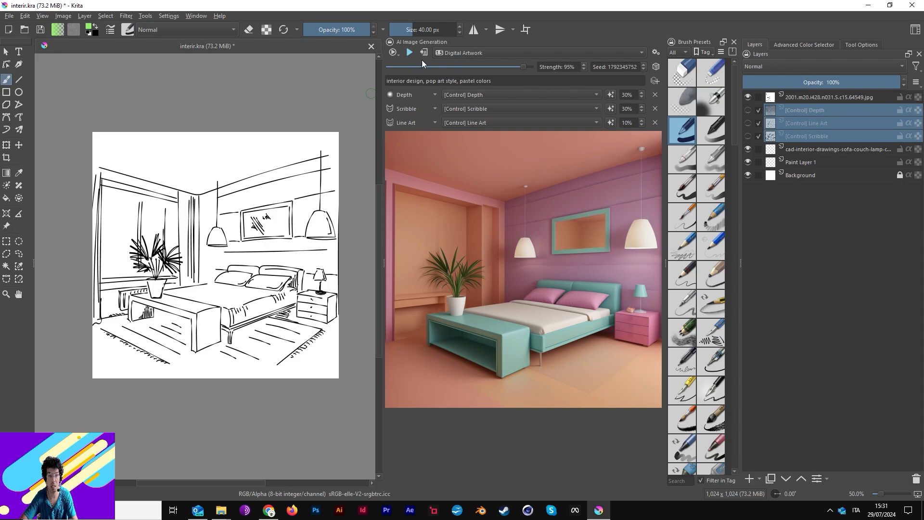
Change the prompt to "interior design, cyberpunk style, steampunk" for a new live rendering.
drag(426, 81, 490, 81)
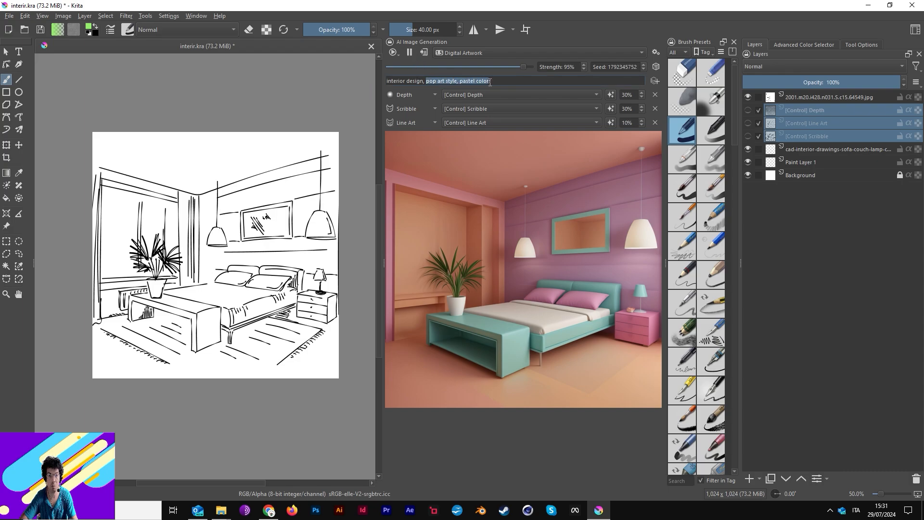
text(cy)
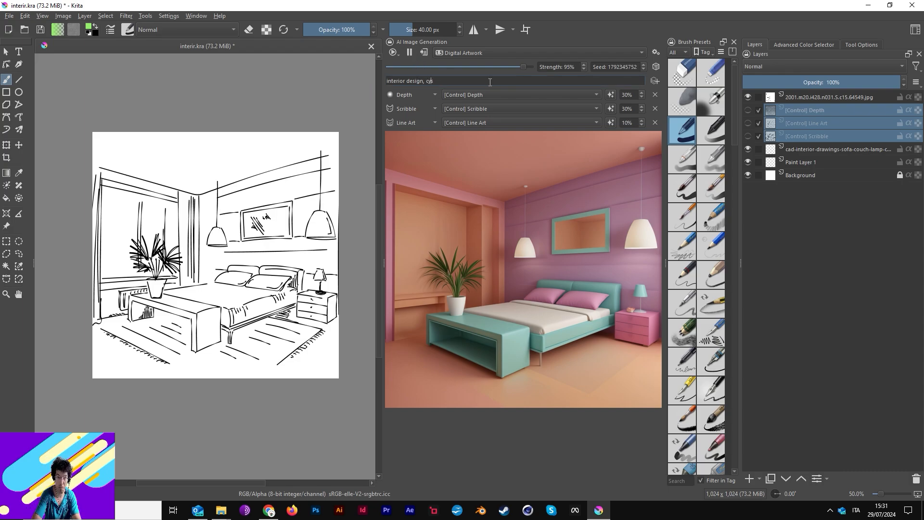
text(berpunk style, s)
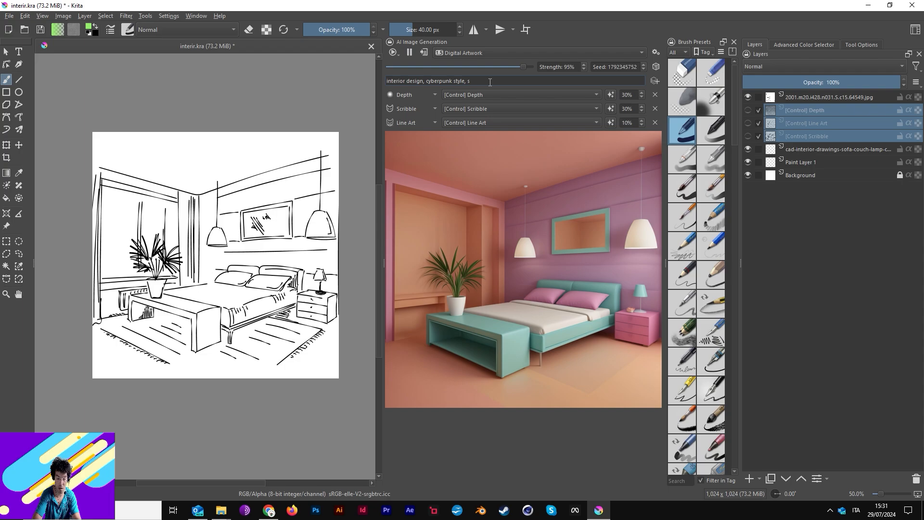
text(teampu)
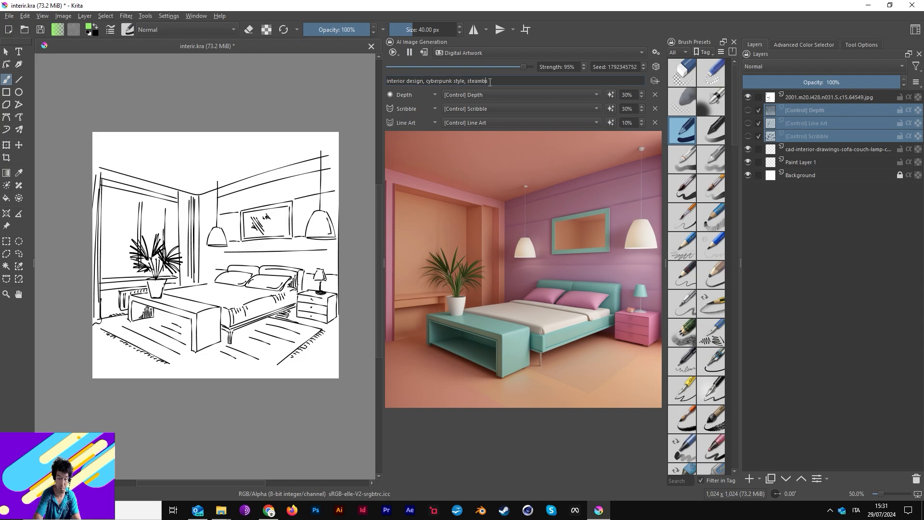
text(nk)
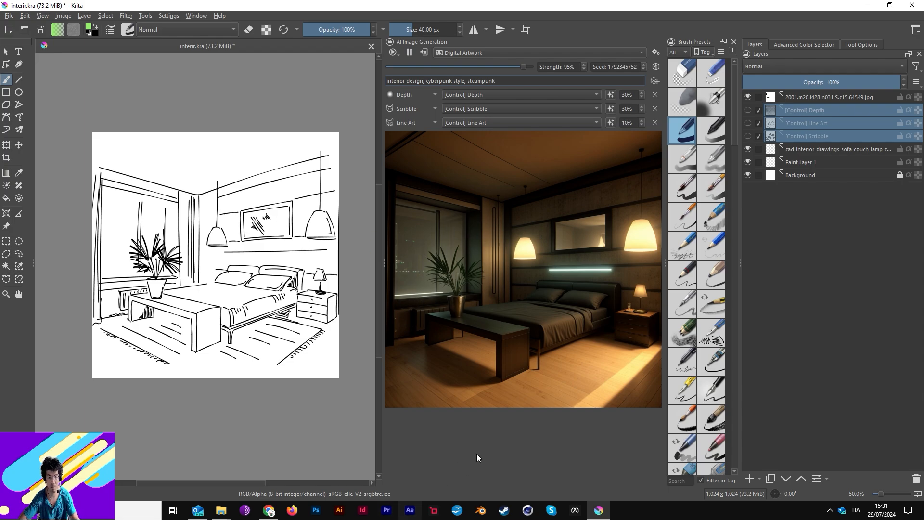
Capture the cyberpunk rendering as a screen snip, save it as an image and close the snip window.
key(super+shift+s)
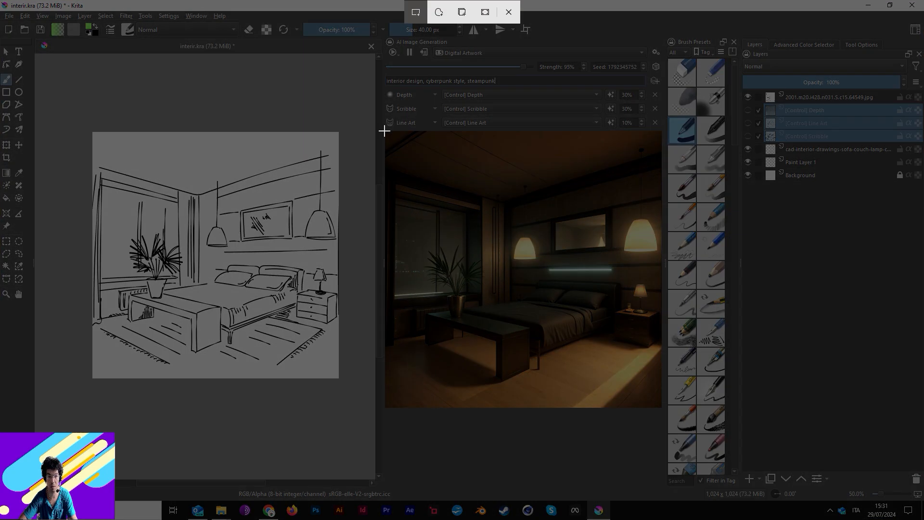
drag(384, 130, 663, 410)
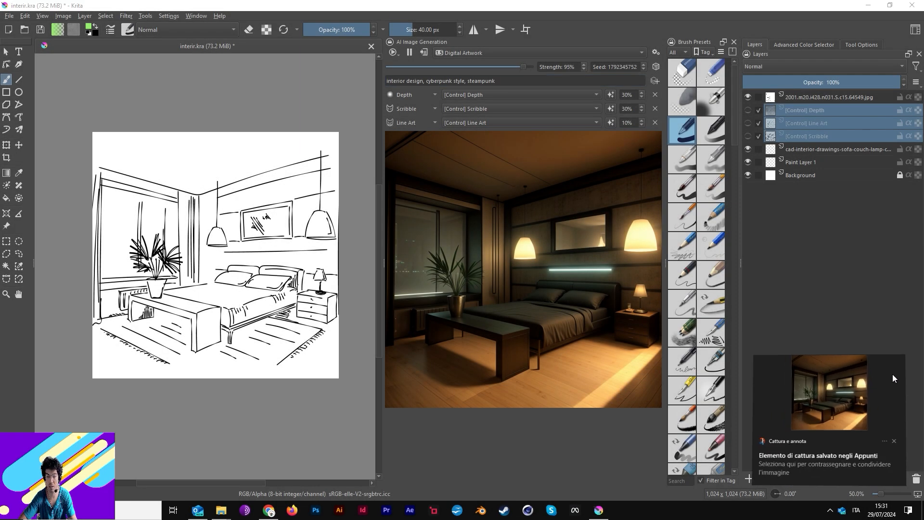
click(893, 374)
click(827, 75)
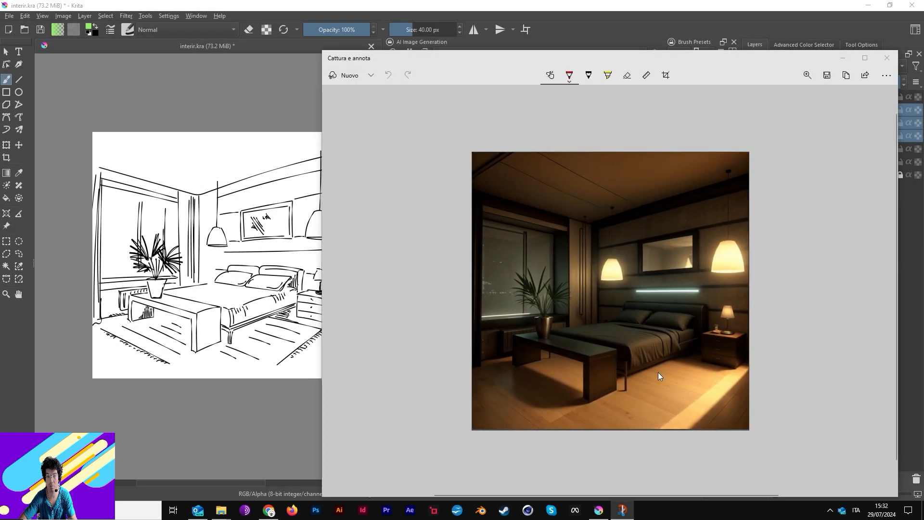
click(840, 467)
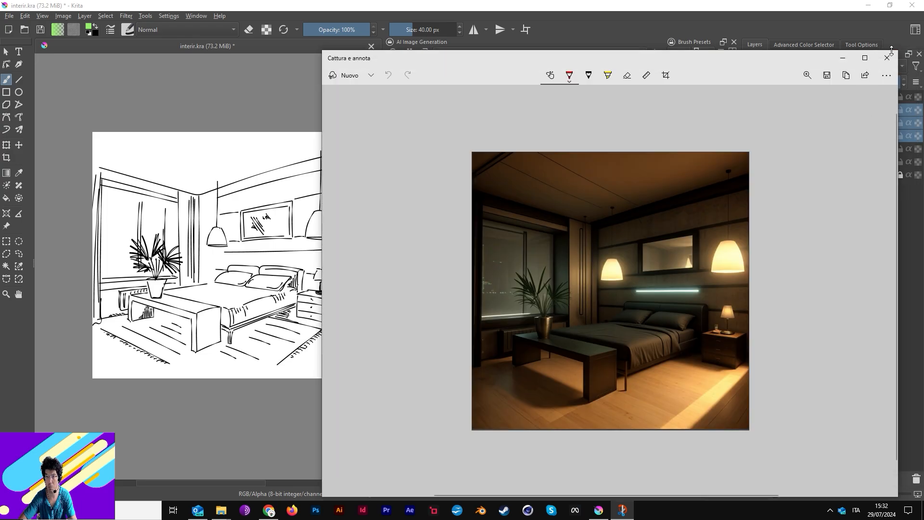
click(887, 54)
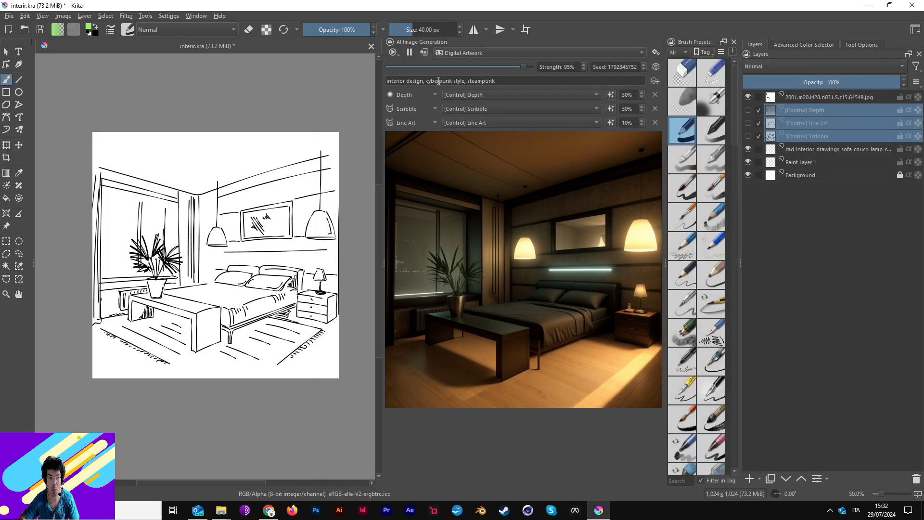
Change the prompt to "interior design, jungle house, forest, tree house" for a new live rendering.
drag(426, 81, 497, 82)
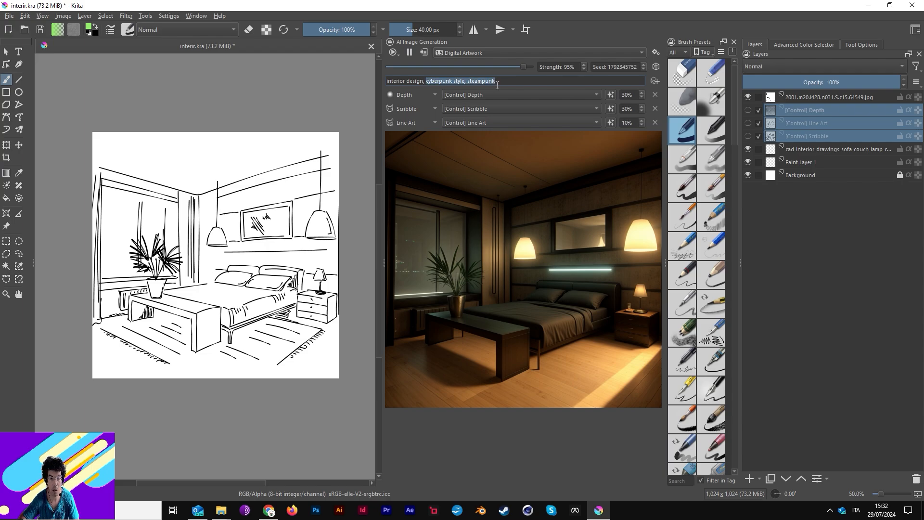
text(jungle)
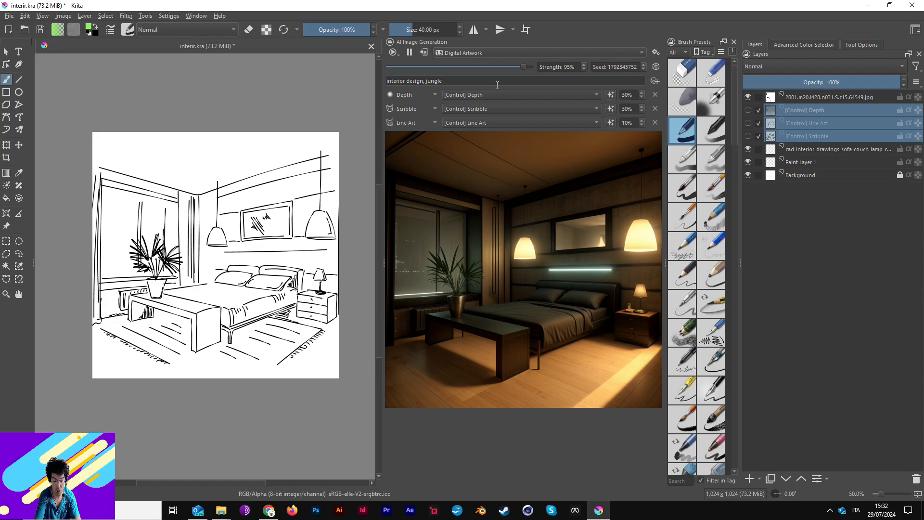
text( house)
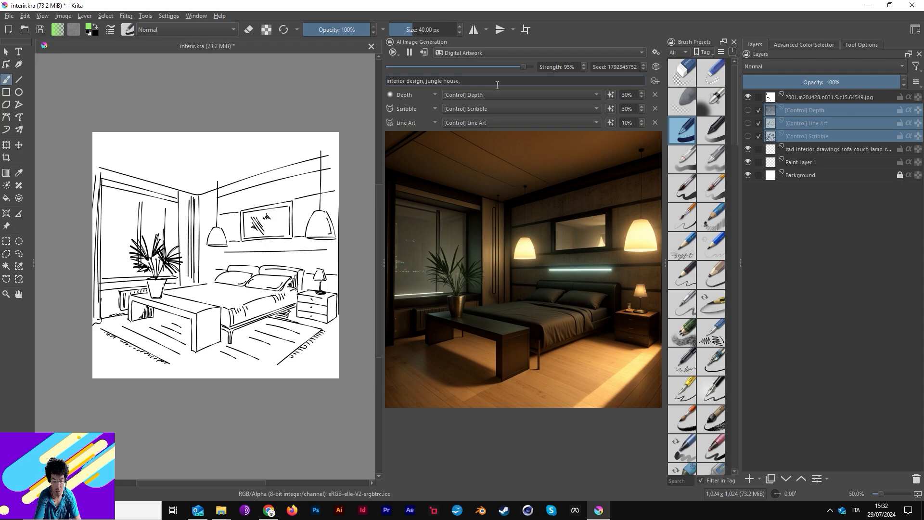
text(, forest)
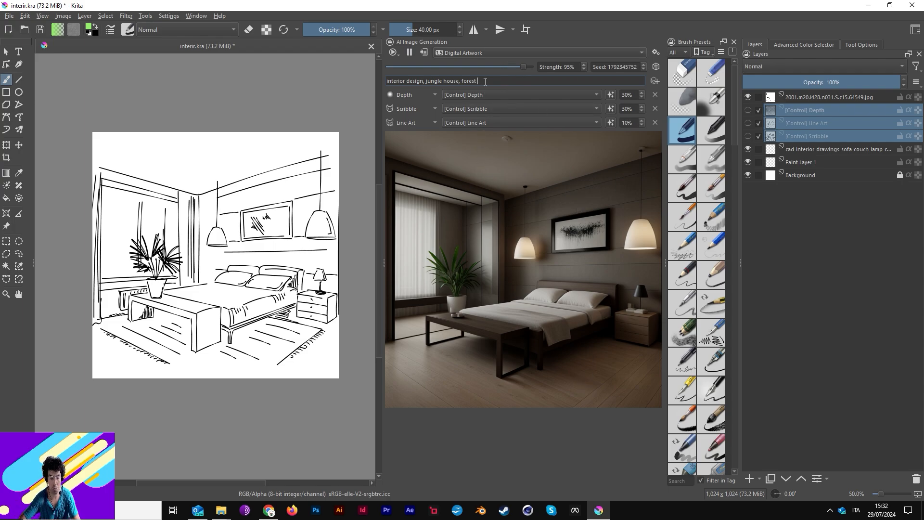
text(, tree)
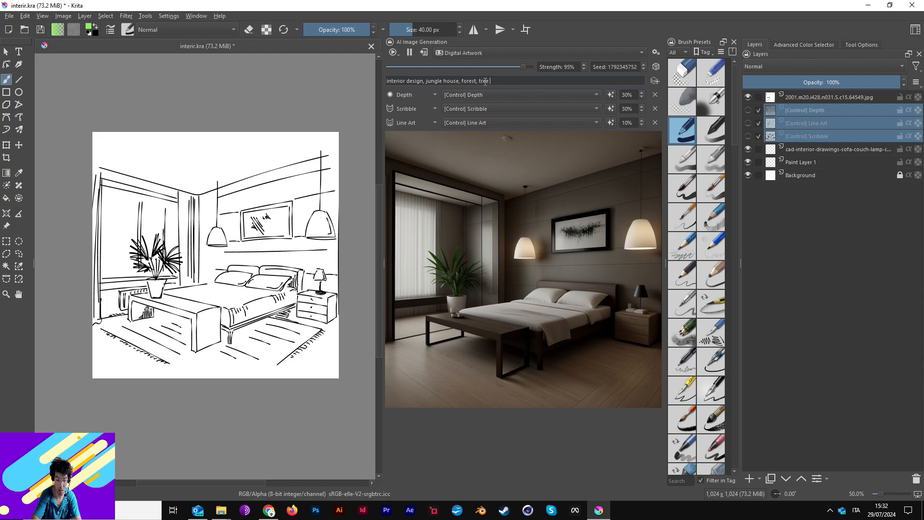
text( house)
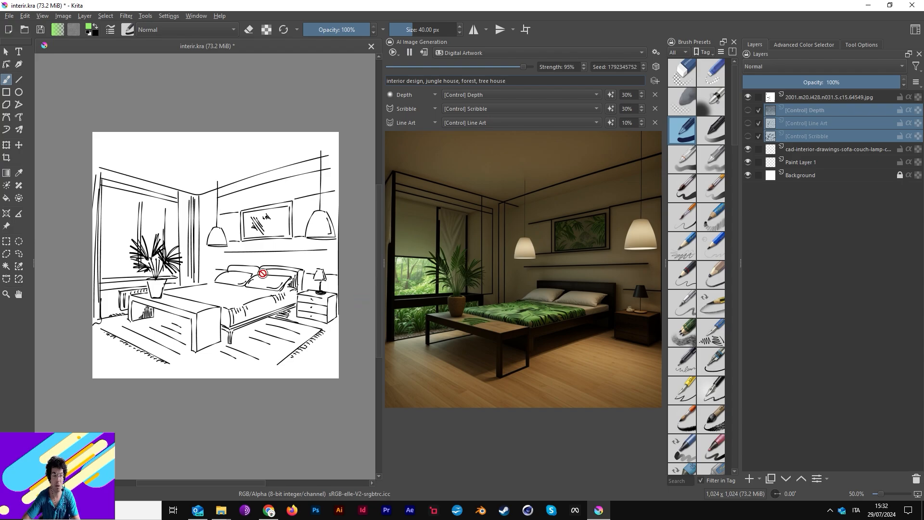
Change the prompt to "interior design, modern fornitur, masterpiece" and set the Depth and Scribble control strengths to 20%.
drag(426, 79, 588, 85)
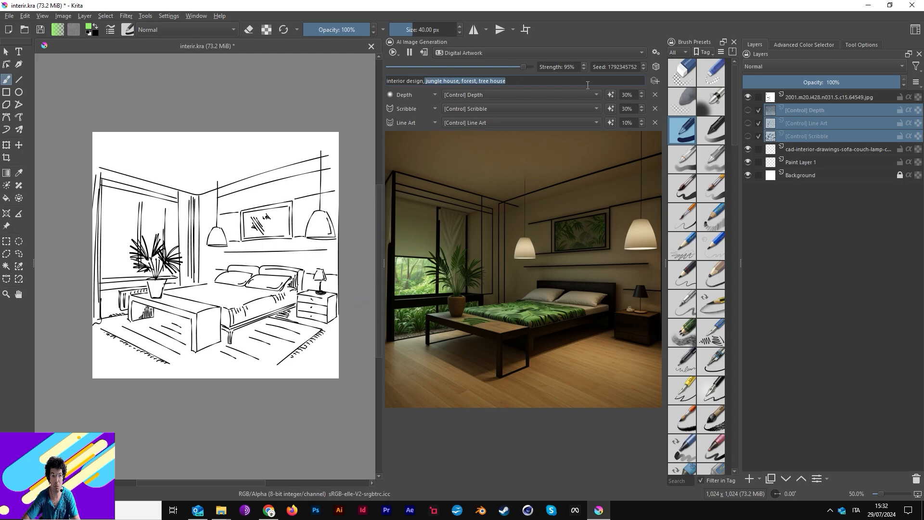
text(modern)
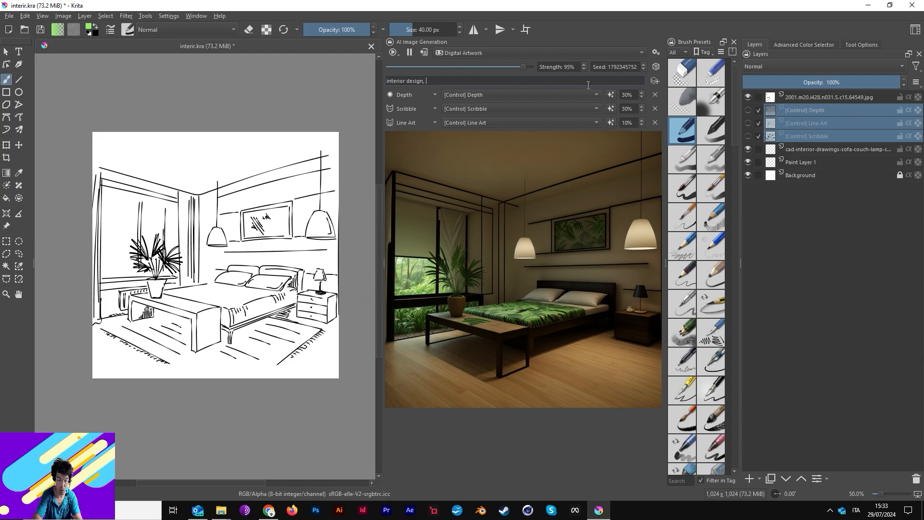
text( fornitur, masterpiece)
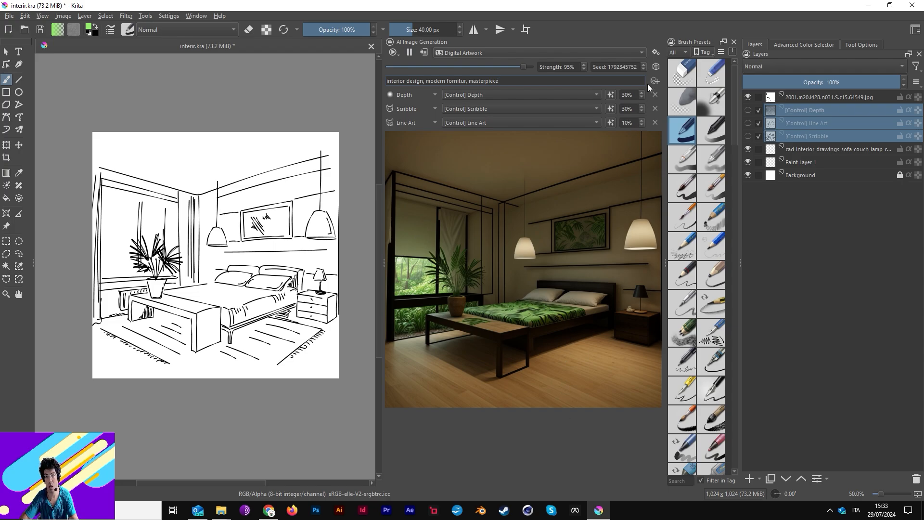
click(641, 112)
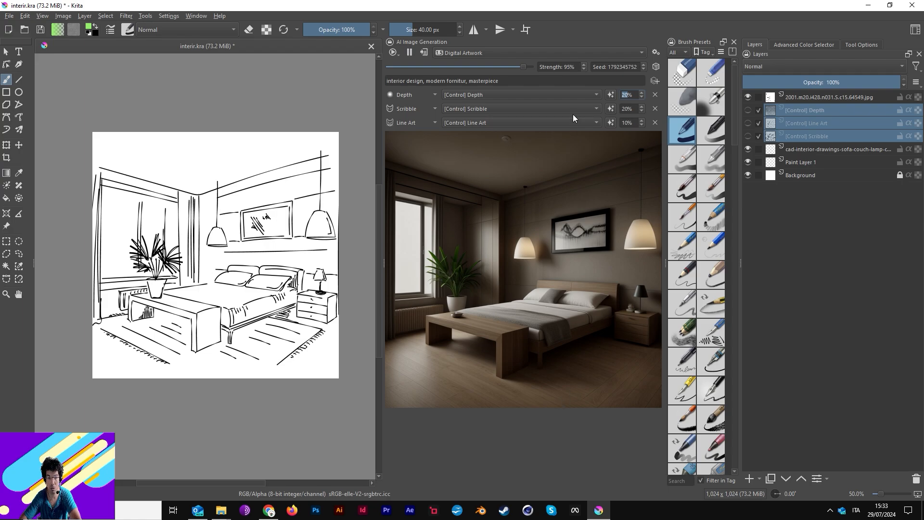
click(627, 109)
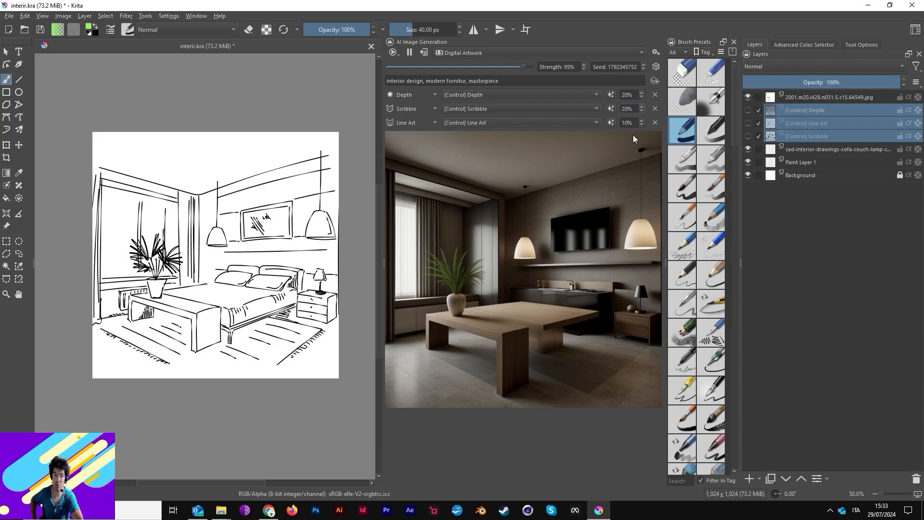
Correct the prompt to "interior design, modern forniture," and remove the word "masterpiece".
click(466, 81)
text(e)
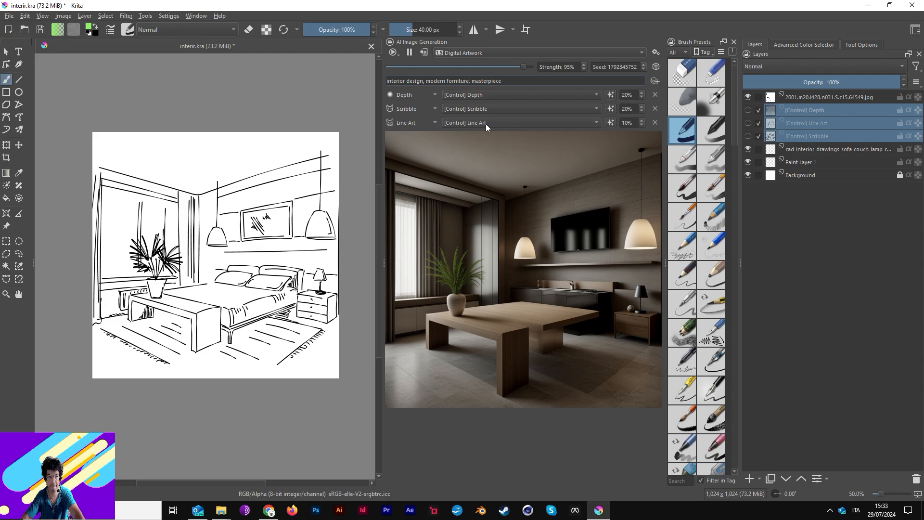
double_click(490, 81)
key(BackSpace)
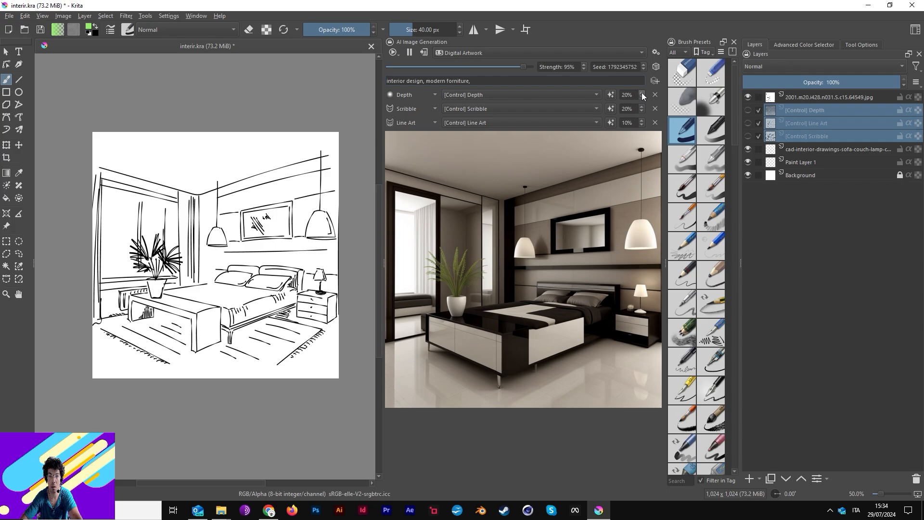
Set the generation strength to 90% and the Line Art control to 20%, and pause live generation.
click(583, 68)
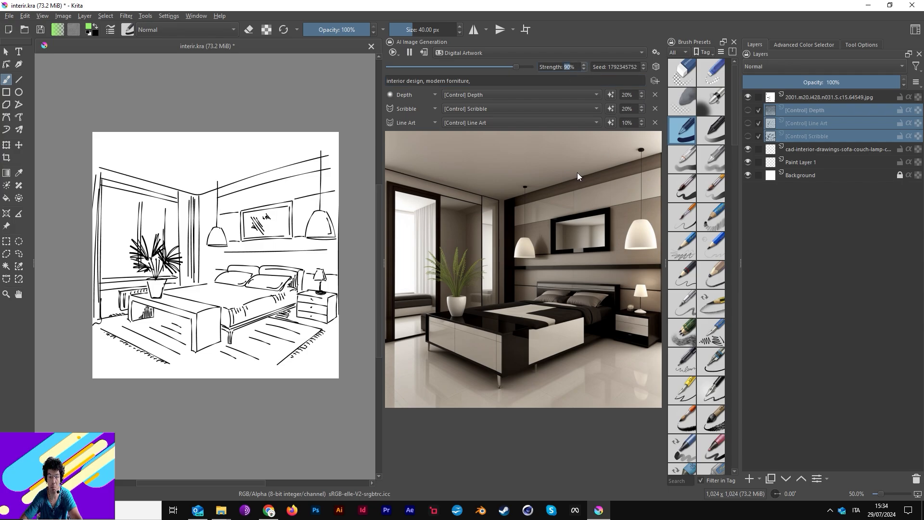
click(642, 120)
click(492, 80)
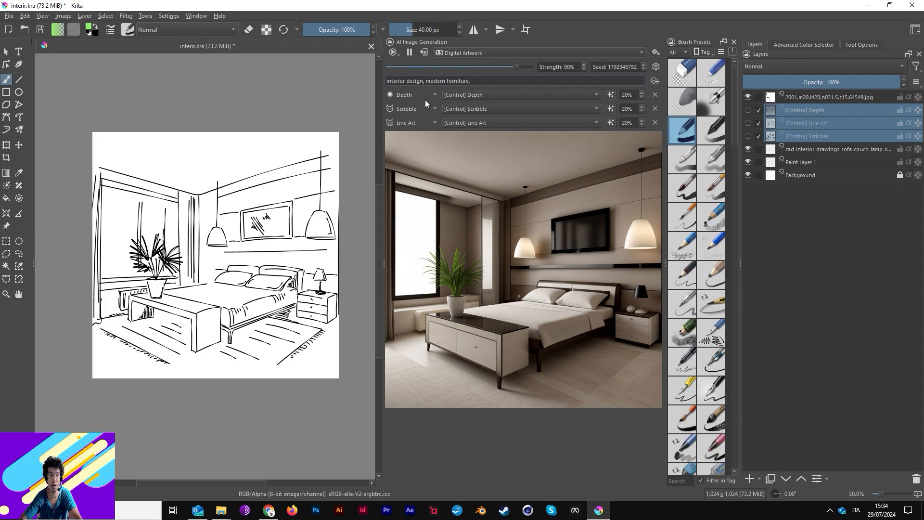
click(410, 54)
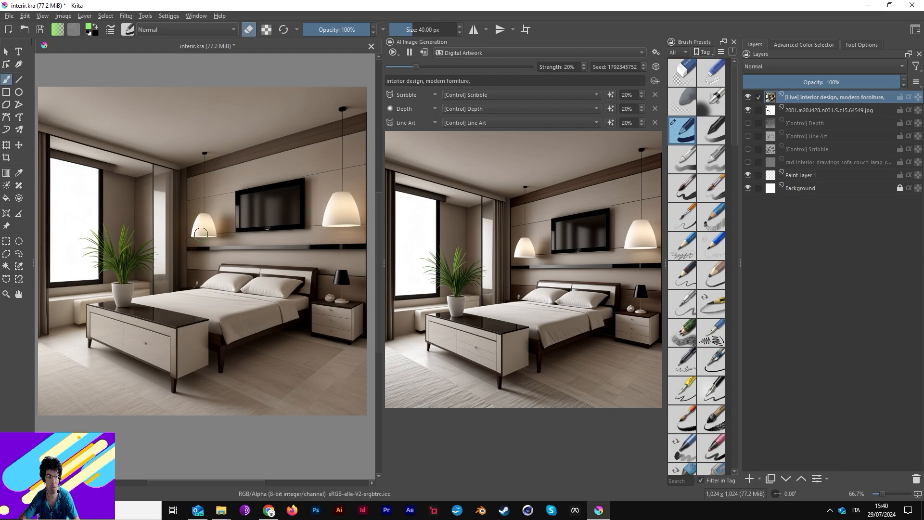
Paint both pendant lamps green on a new paint layer and set its blending mode to Multiply.
click(748, 479)
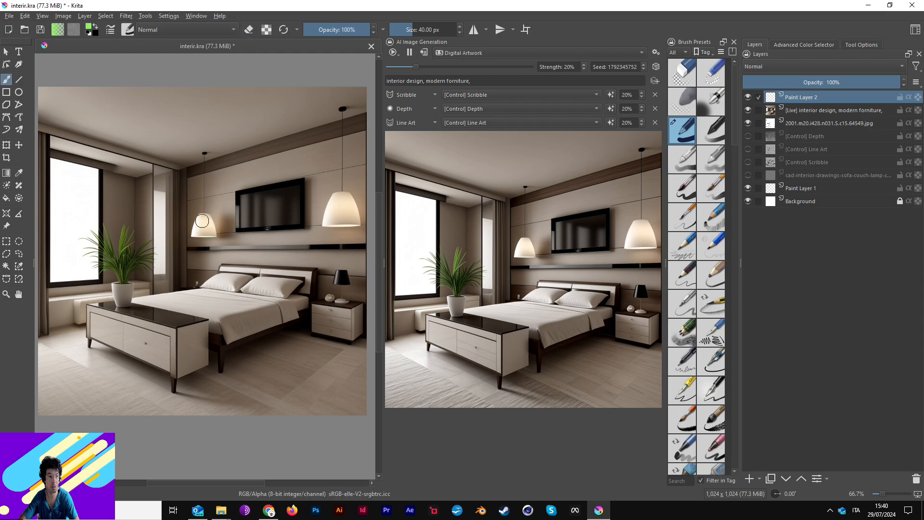
mouse_move(202, 221)
mouse_down()
mouse_move(211, 222)
mouse_move(198, 230)
mouse_move(204, 225)
mouse_up()
mouse_move(325, 219)
mouse_down()
mouse_move(354, 222)
mouse_move(351, 194)
mouse_move(328, 212)
mouse_move(349, 196)
mouse_up()
click(813, 66)
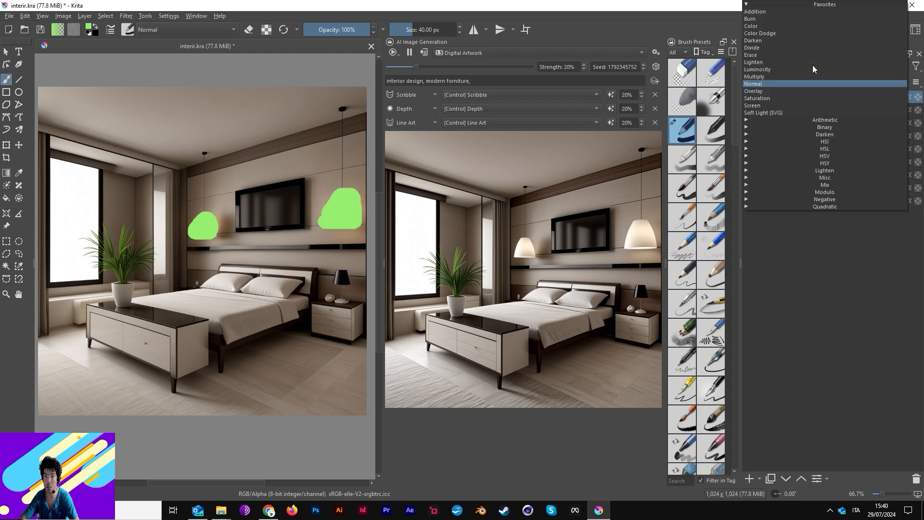
click(786, 71)
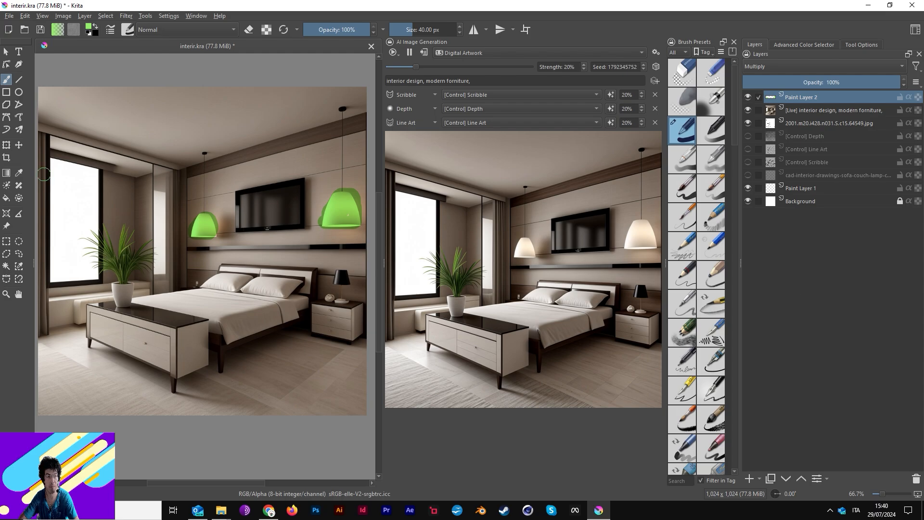
Erase the green paint spilling past the edges of both pendant lamps and turn eraser mode off.
click(249, 30)
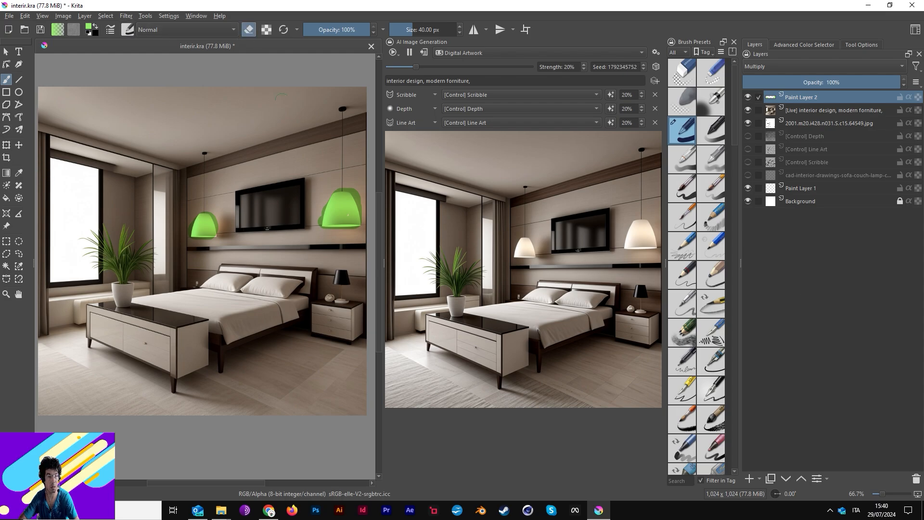
mouse_move(333, 187)
mouse_down()
mouse_move(356, 183)
mouse_move(369, 215)
mouse_up()
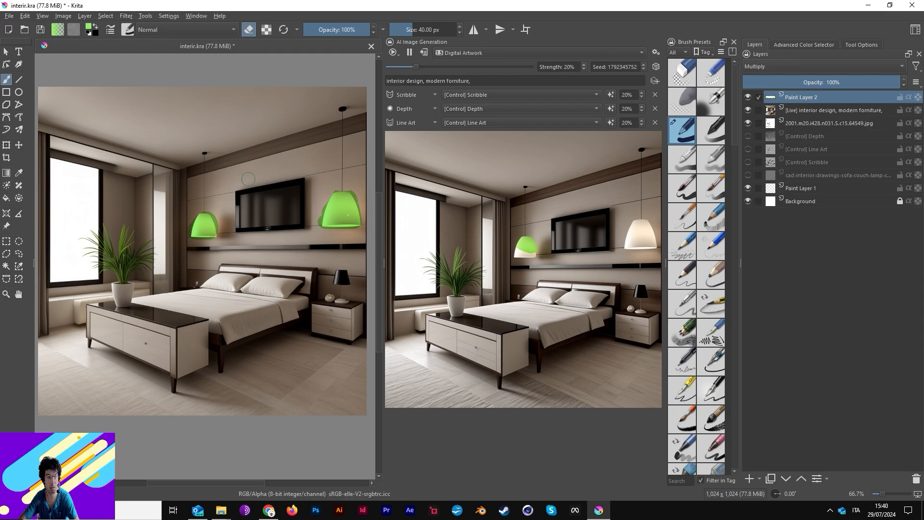
mouse_move(220, 213)
mouse_down()
mouse_move(225, 229)
mouse_move(186, 227)
mouse_up()
click(248, 30)
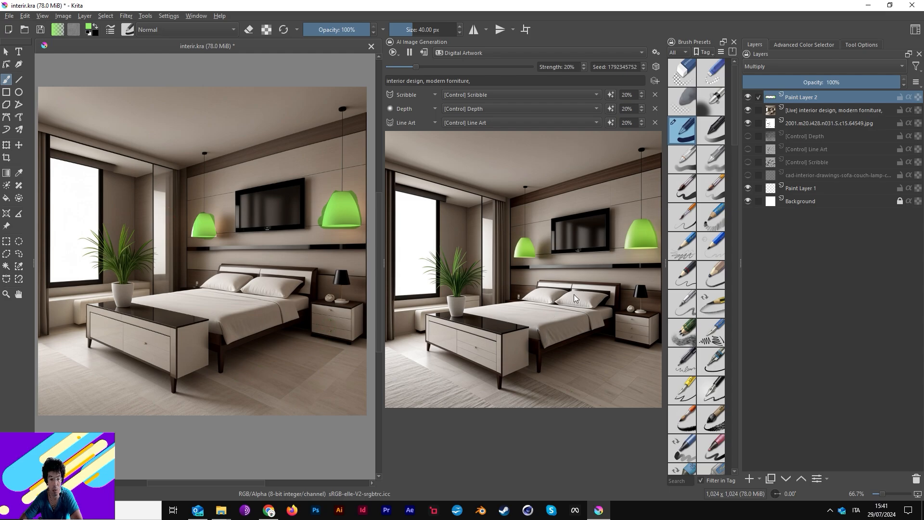
Insert the parquet-palazzo-Foscolo.jpg texture from the Downloads folder as a new layer.
key(alt+Tab)
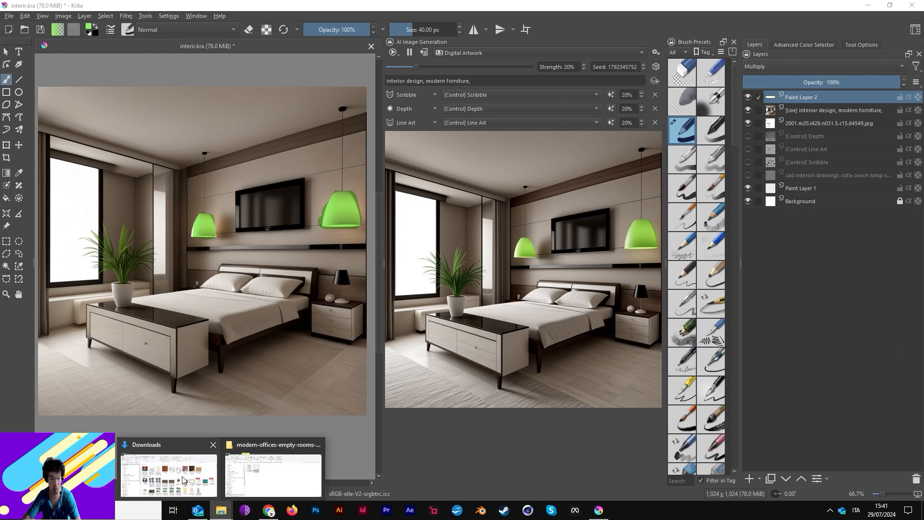
drag(549, 39, 170, 264)
click(201, 273)
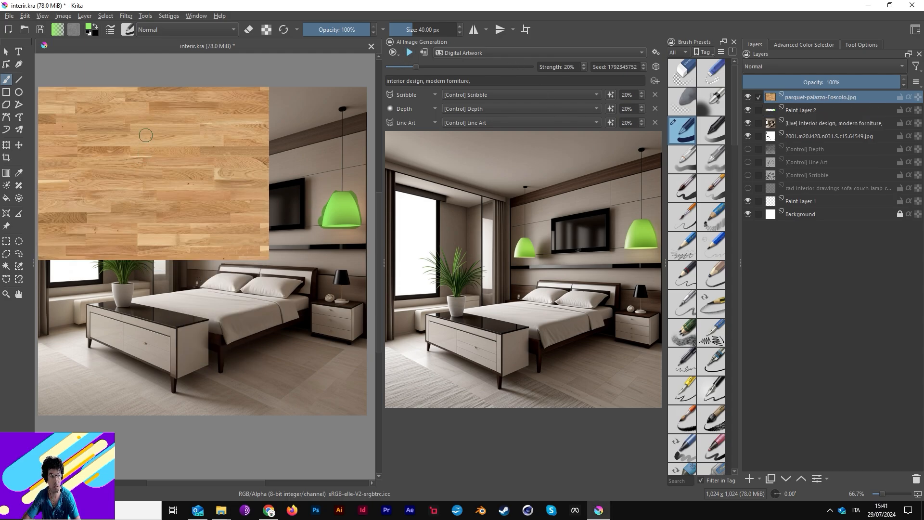
Move the parquet texture down over the lower part of the room image.
click(6, 51)
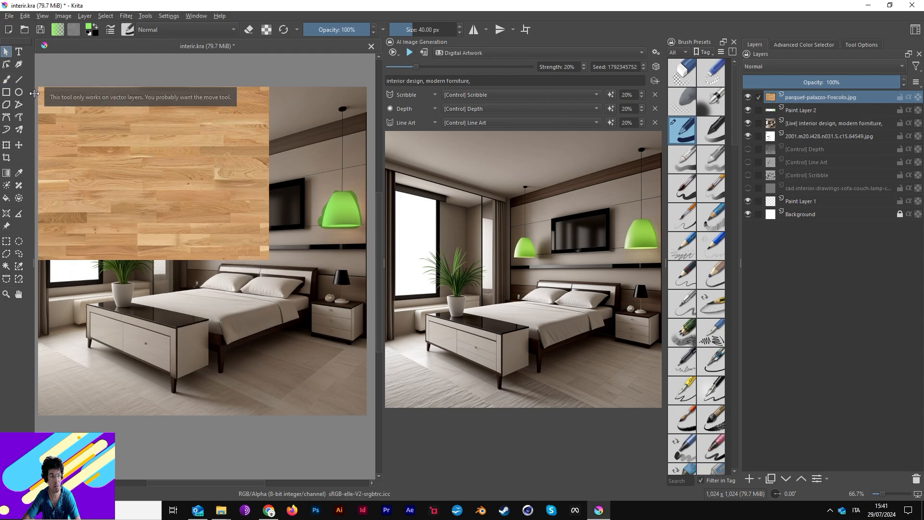
click(19, 145)
drag(161, 169, 178, 327)
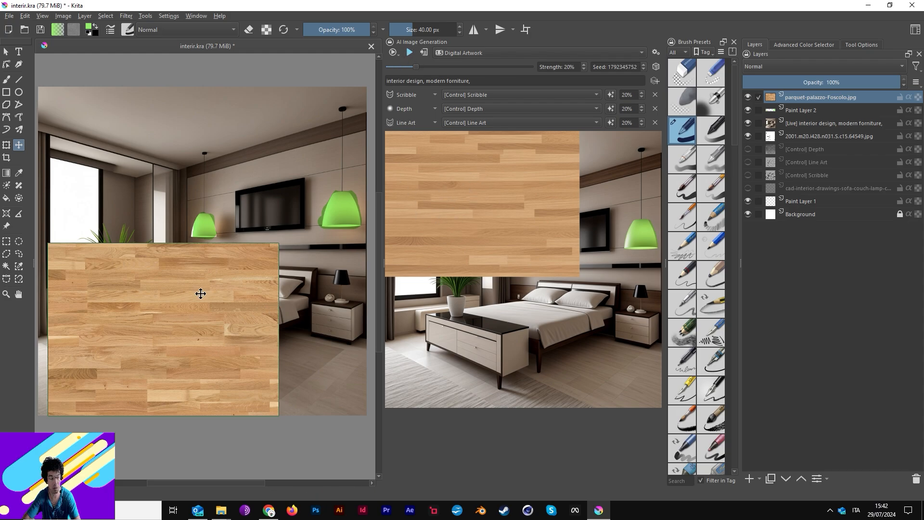
Start a perspective transform on the parquet layer and narrow its far edge into a trapezoid over the floor.
key(ctrl+t)
right_click(186, 314)
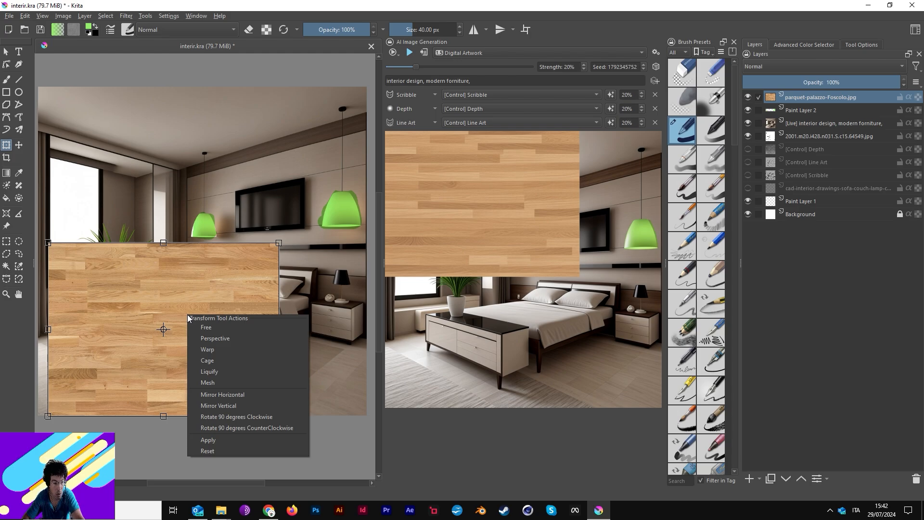
click(229, 338)
drag(279, 244, 295, 315)
drag(279, 417, 367, 424)
drag(47, 244, 165, 299)
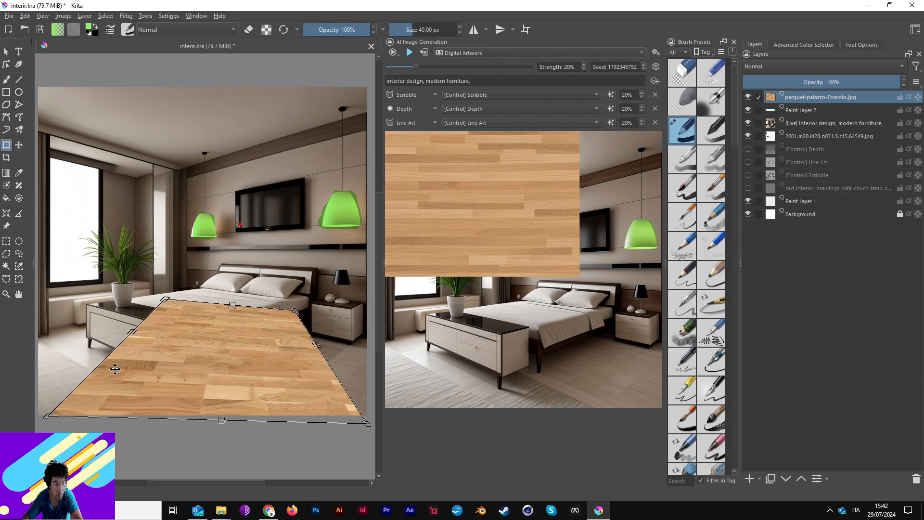
Reshape the parquet layer's corners and edges in perspective until it covers the whole floor, then apply the transform.
drag(44, 413, 36, 347)
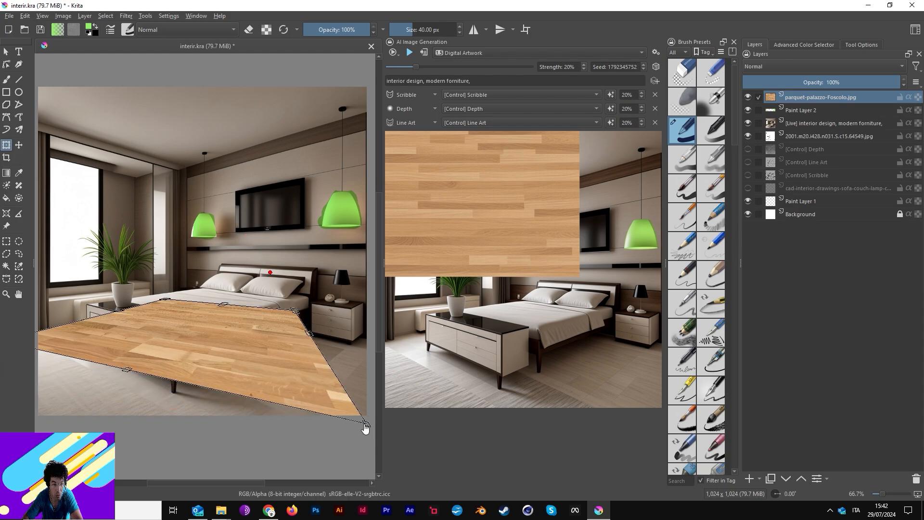
drag(367, 425, 163, 502)
drag(301, 311, 403, 354)
scroll(307, 376, down, 2)
drag(317, 392, 339, 405)
drag(185, 385, 150, 399)
mouse_move(242, 342)
mouse_down()
mouse_move(241, 359)
mouse_move(239, 351)
mouse_up()
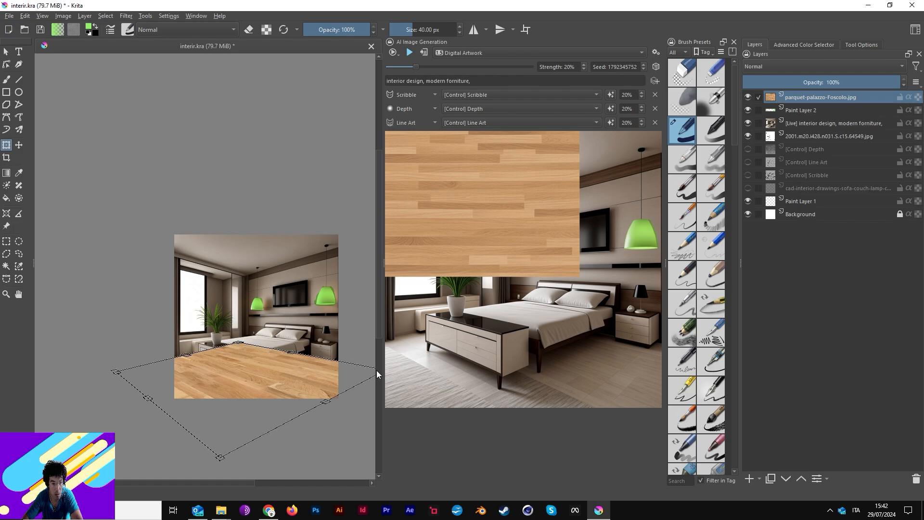
key(Return)
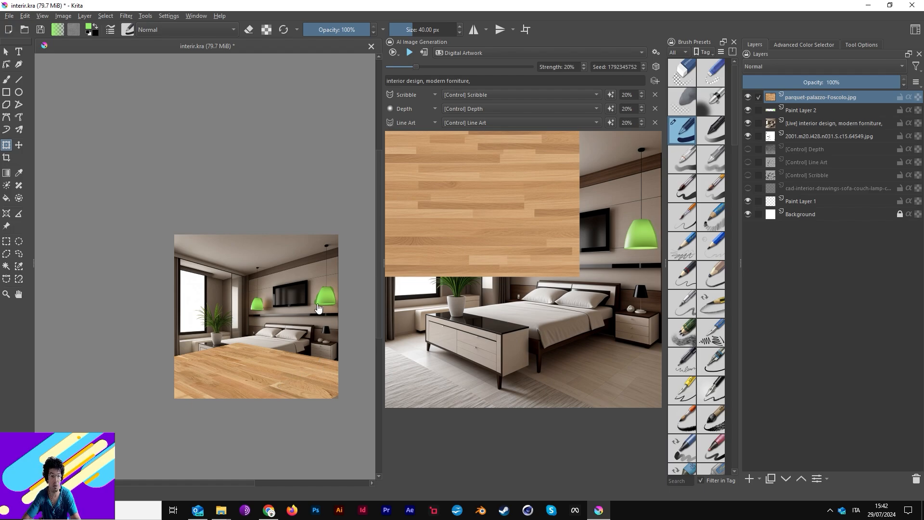
Add a transparency mask to the parquet-palazzo-Foscolo.jpg layer.
scroll(304, 313, up, 4)
scroll(305, 313, down, 6)
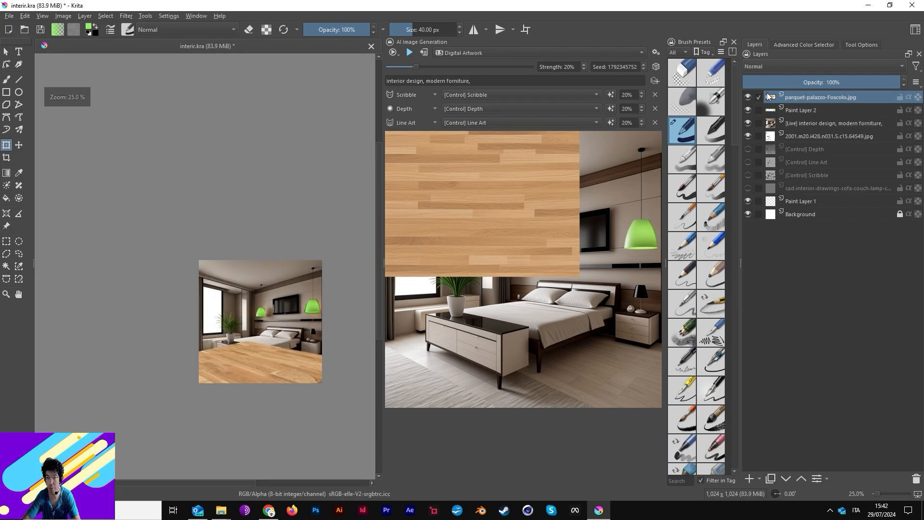
scroll(250, 332, up, 2)
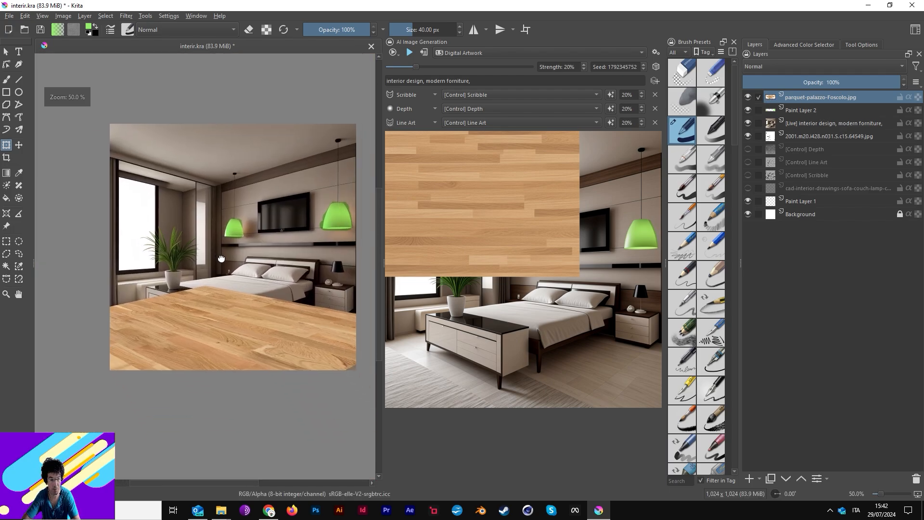
drag(221, 259, 202, 259)
right_click(814, 98)
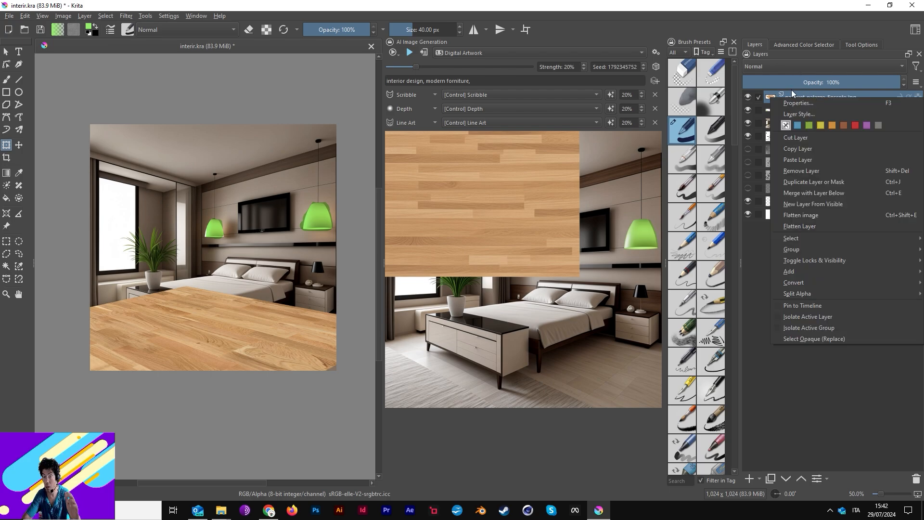
mouse_move(822, 271)
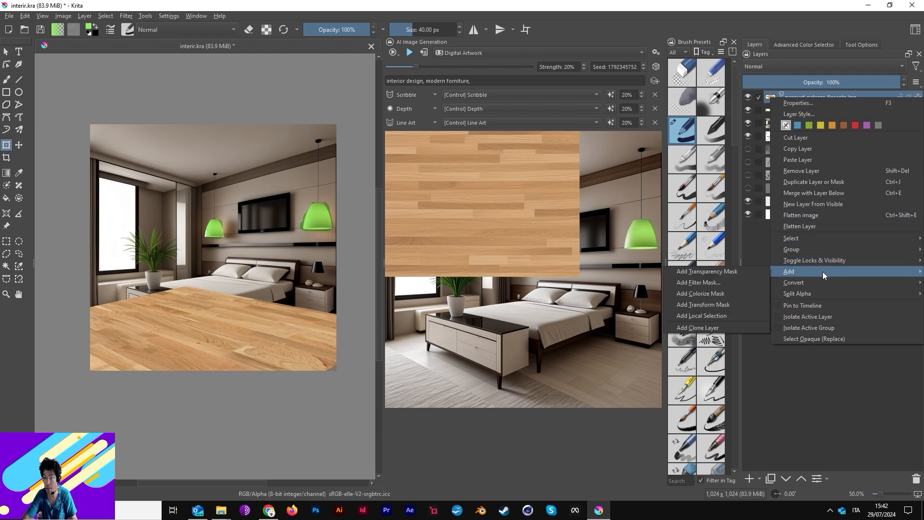
click(720, 272)
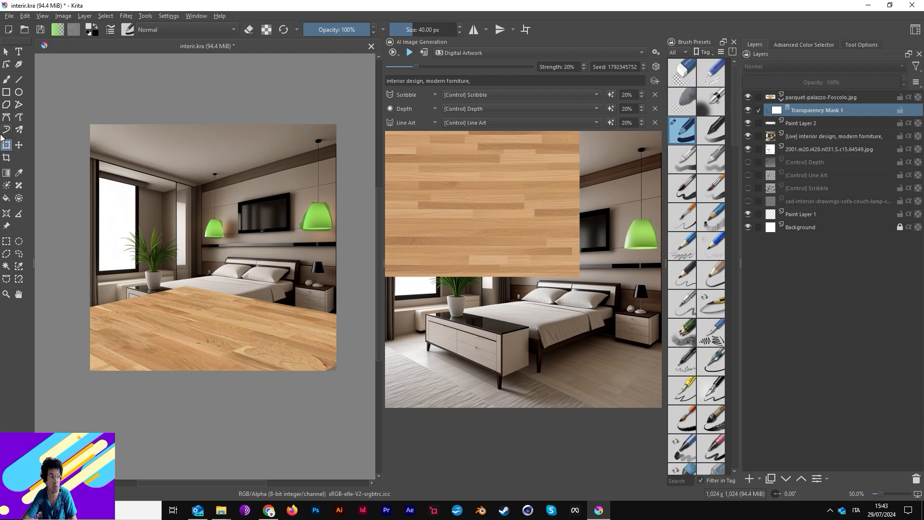
Paint on the transparency mask with the black brush to hide the parquet over the far corner of the chest's top.
click(6, 80)
drag(169, 285, 174, 287)
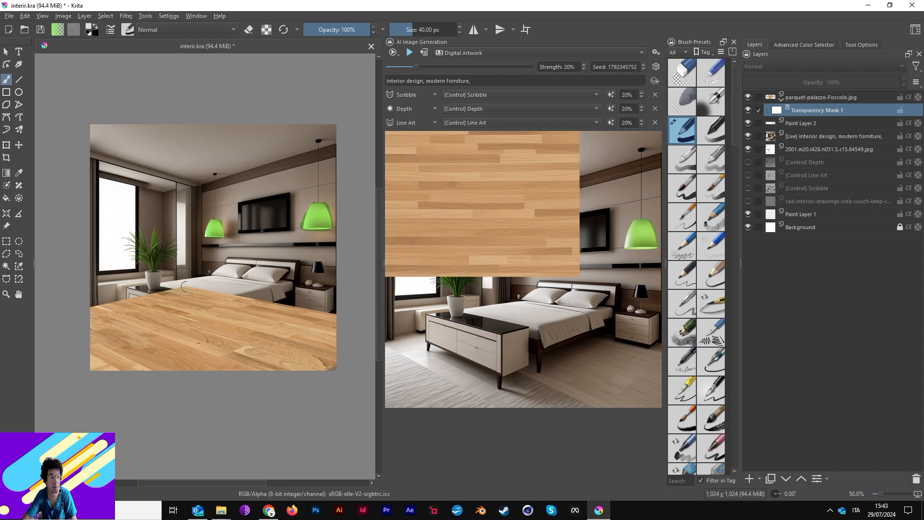
click(89, 32)
click(94, 26)
mouse_move(172, 299)
mouse_down()
mouse_move(149, 289)
mouse_move(176, 284)
mouse_up()
click(96, 27)
mouse_move(167, 287)
mouse_down()
mouse_move(205, 281)
mouse_move(173, 297)
mouse_up()
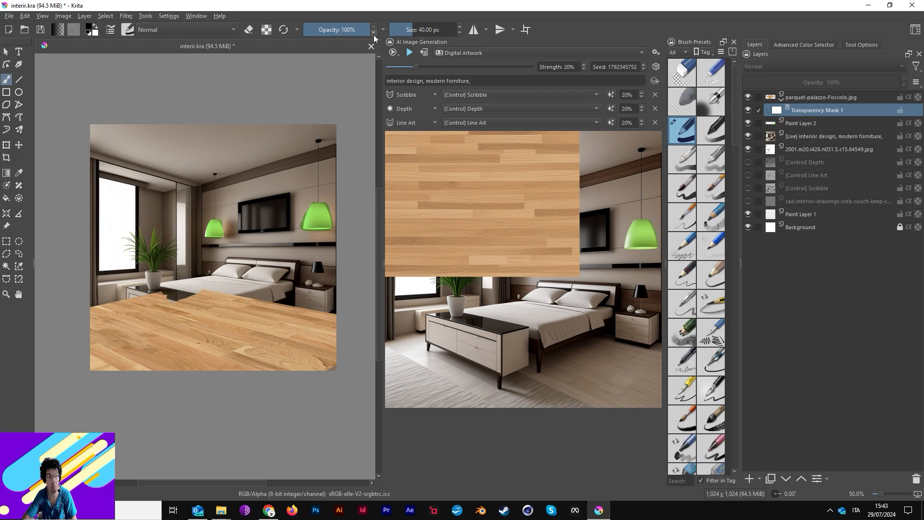
Set the brush opacity to 80% and mask the parquet away from the chest and the bed.
click(354, 30)
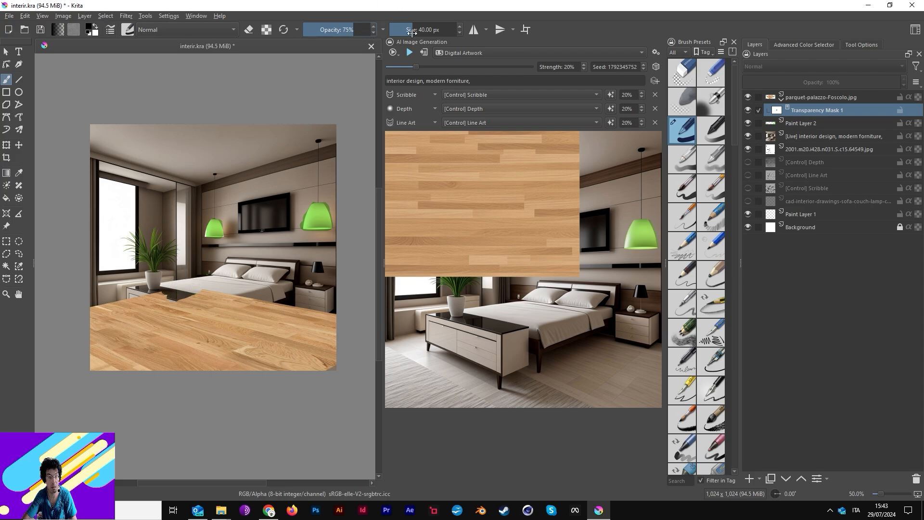
click(345, 30)
mouse_move(202, 286)
mouse_down()
mouse_move(215, 287)
mouse_move(174, 304)
mouse_move(232, 298)
mouse_up()
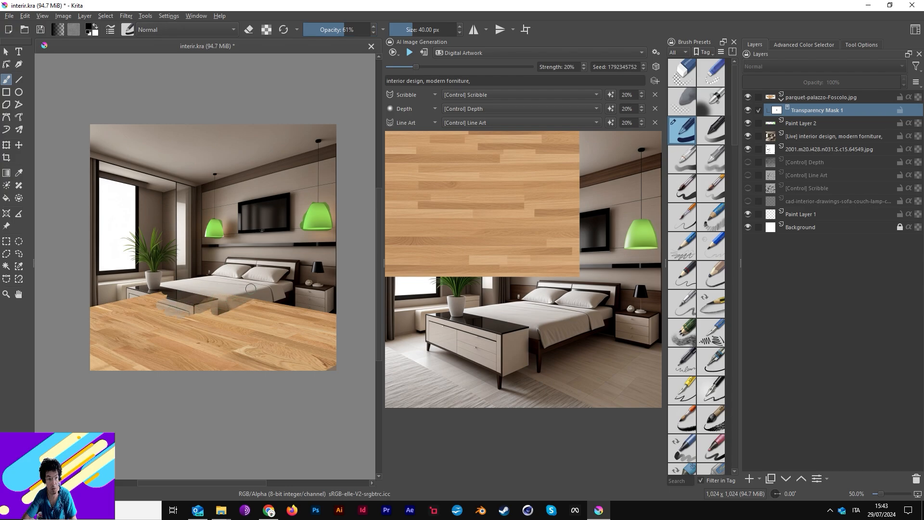
click(357, 30)
mouse_move(206, 293)
mouse_down()
mouse_move(231, 293)
mouse_move(197, 311)
mouse_move(270, 300)
mouse_move(190, 311)
mouse_move(281, 295)
mouse_move(210, 321)
mouse_move(171, 319)
mouse_move(209, 315)
mouse_move(160, 298)
mouse_move(133, 302)
mouse_move(164, 318)
mouse_move(129, 313)
mouse_move(196, 330)
mouse_move(193, 344)
mouse_move(223, 326)
mouse_move(218, 317)
mouse_move(239, 315)
mouse_move(227, 325)
mouse_move(293, 297)
mouse_move(272, 310)
mouse_move(285, 298)
mouse_move(340, 308)
mouse_move(266, 305)
mouse_up()
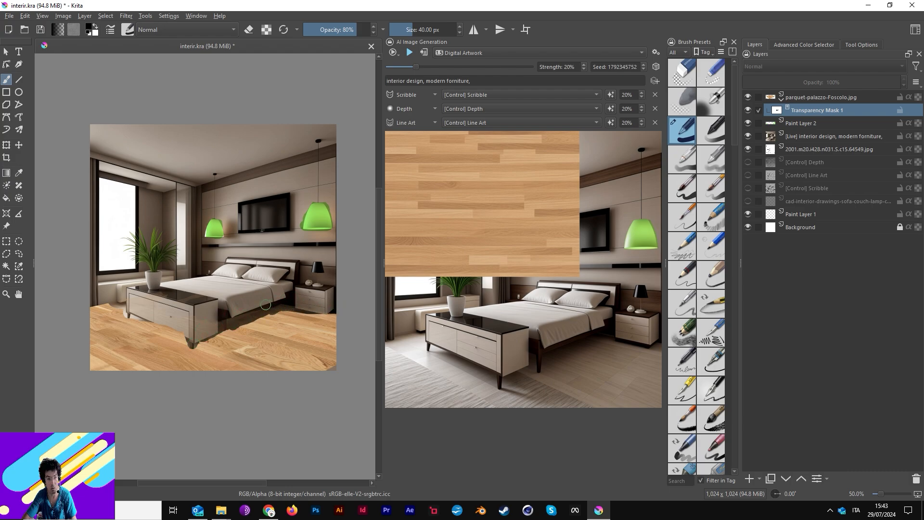
Start live AI generation and touch up the parquet mask around the chest with white and black.
click(410, 53)
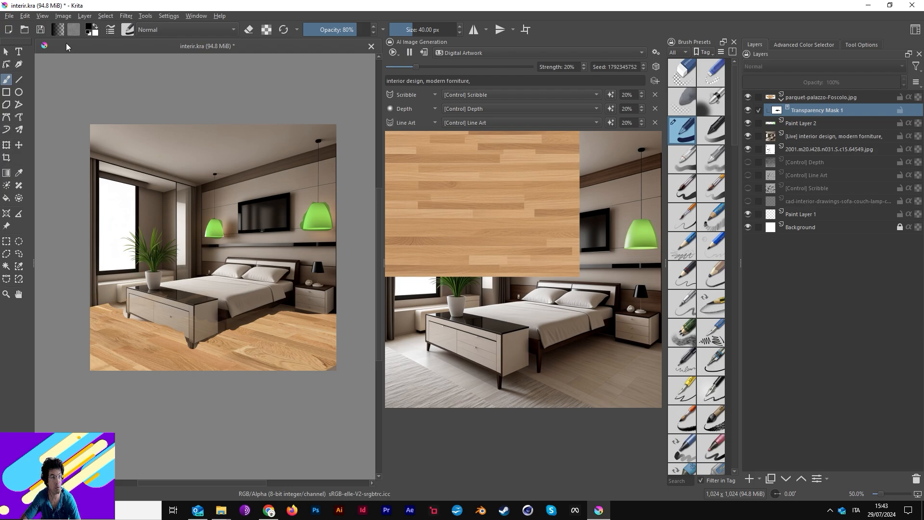
click(95, 28)
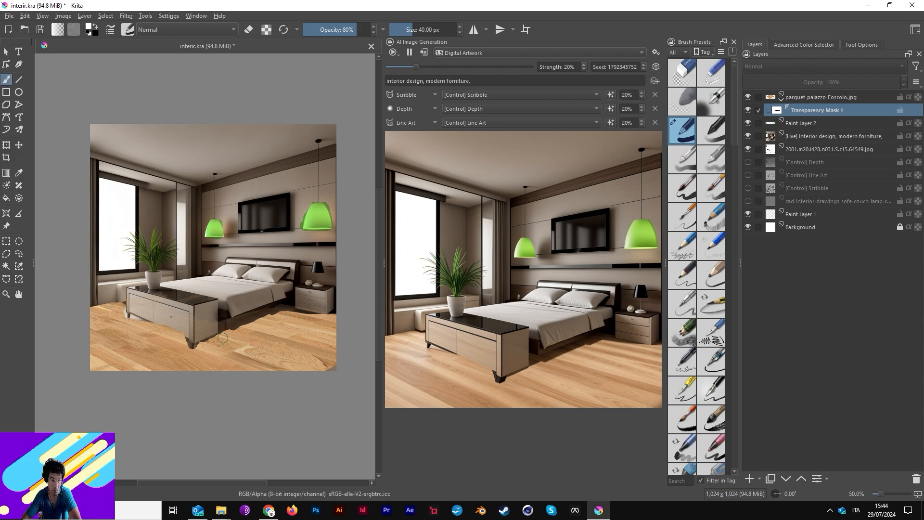
click(97, 25)
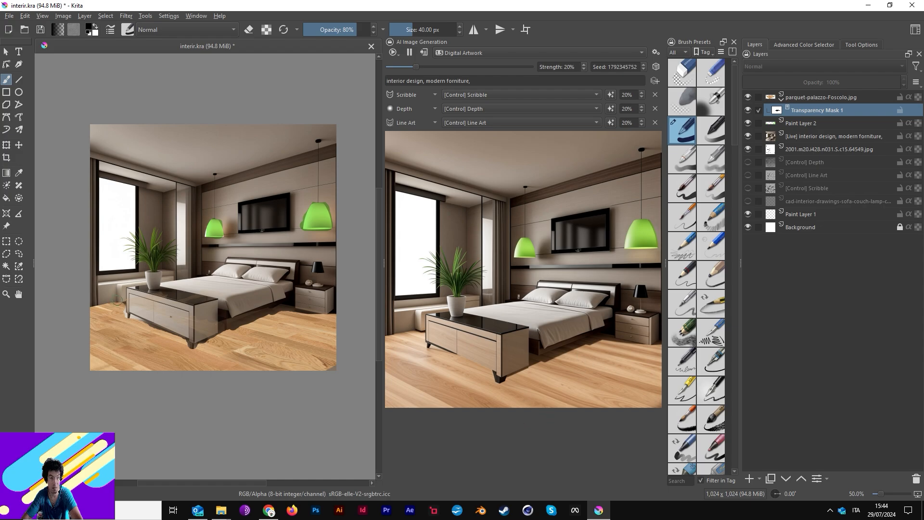
mouse_move(137, 315)
mouse_down()
mouse_move(185, 340)
mouse_move(143, 320)
mouse_up()
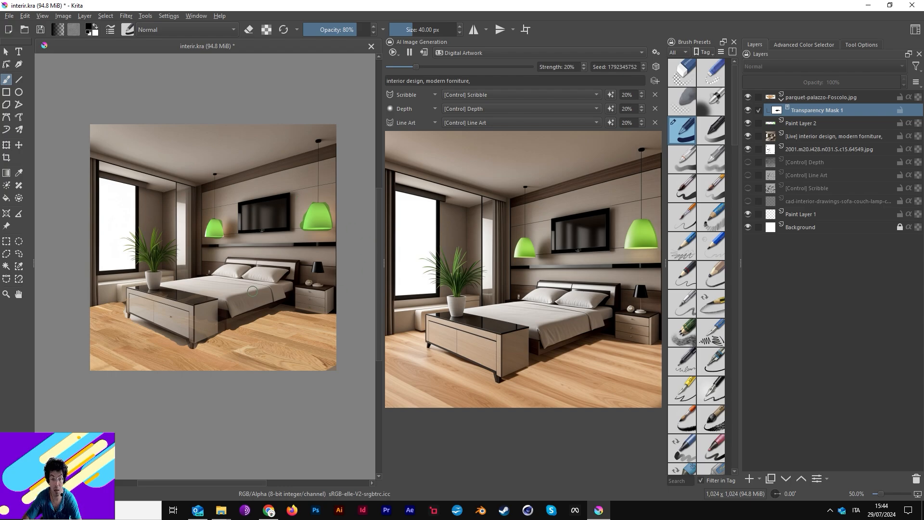
Add a paint layer above the parquet and paint the bed cover and pillows blue.
click(817, 100)
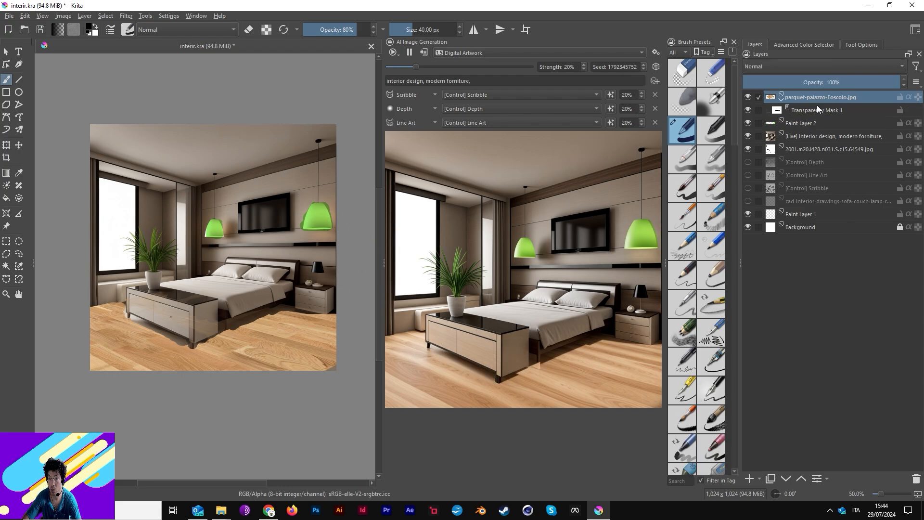
click(750, 478)
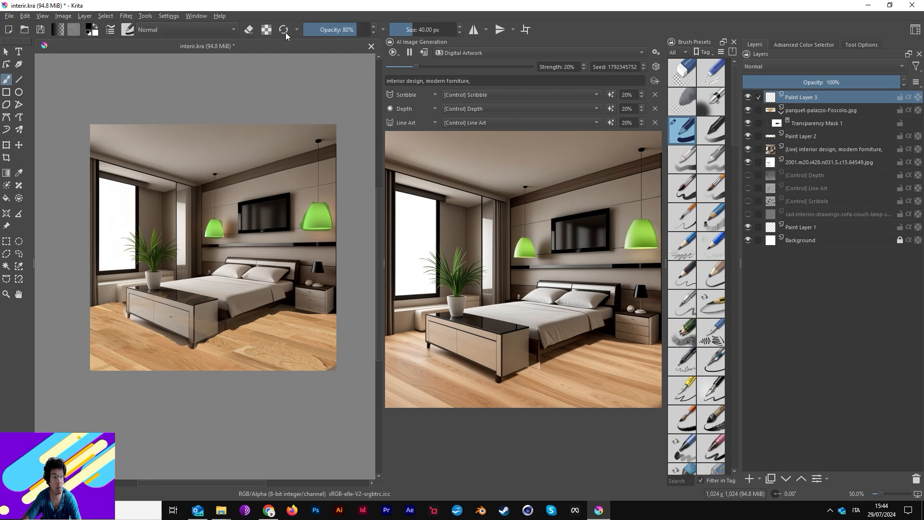
click(89, 29)
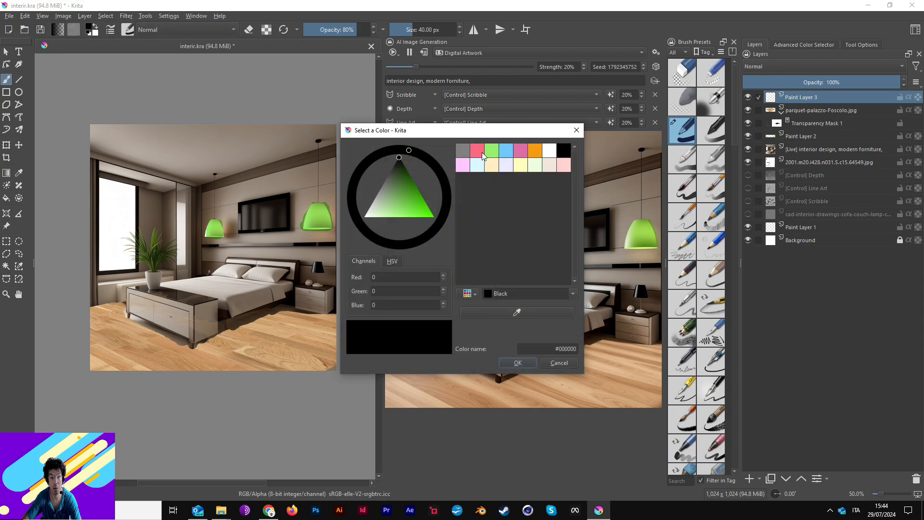
click(506, 151)
mouse_move(413, 204)
mouse_down()
mouse_move(394, 203)
mouse_move(405, 203)
mouse_up()
click(517, 362)
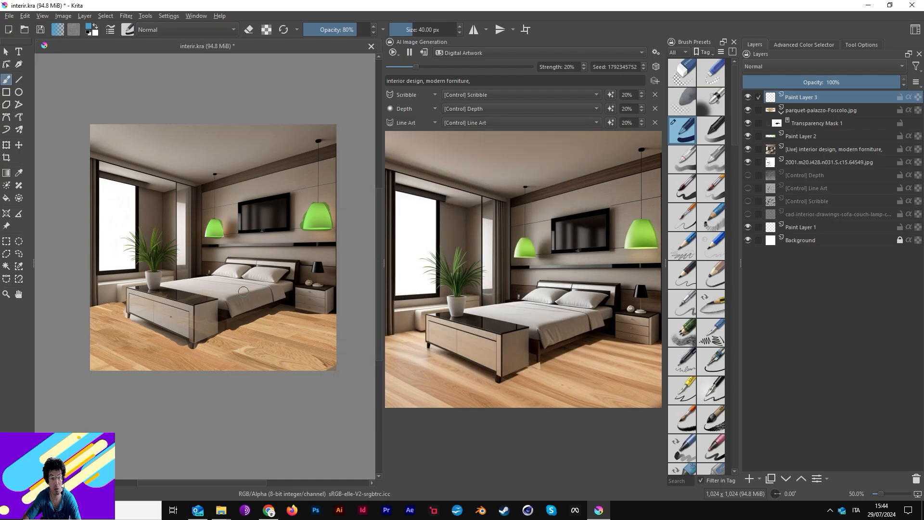
mouse_move(220, 272)
mouse_down()
mouse_move(166, 286)
mouse_move(227, 308)
mouse_move(281, 288)
mouse_move(264, 273)
mouse_move(225, 272)
mouse_move(238, 268)
mouse_move(277, 271)
mouse_move(235, 292)
mouse_move(239, 285)
mouse_move(221, 279)
mouse_move(162, 287)
mouse_move(198, 281)
mouse_move(228, 289)
mouse_move(232, 312)
mouse_move(288, 290)
mouse_up()
Set the blue bedding layer's blending mode to Multiply and erase the paint spilling past the bedding.
click(825, 67)
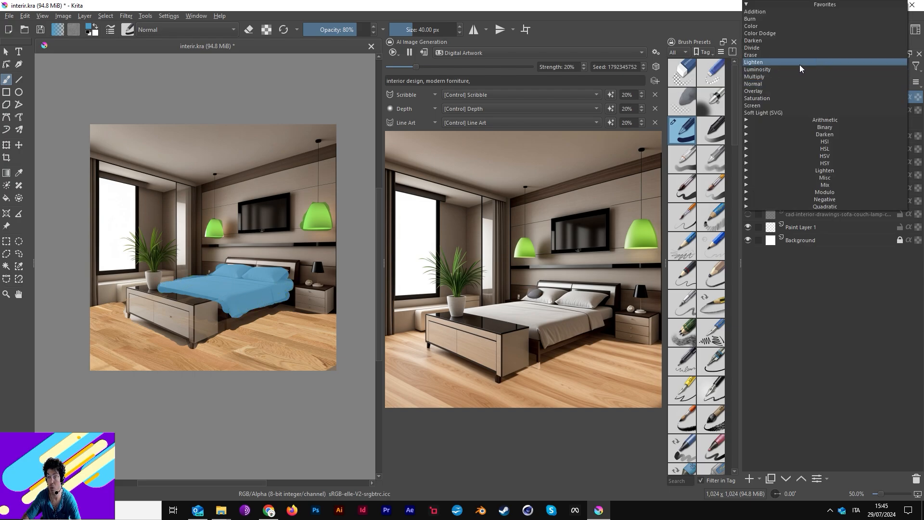
click(799, 77)
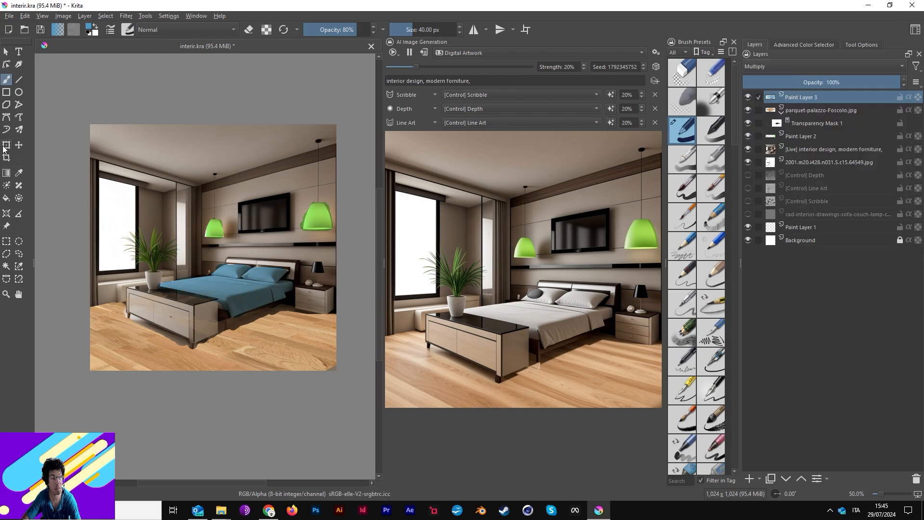
click(248, 31)
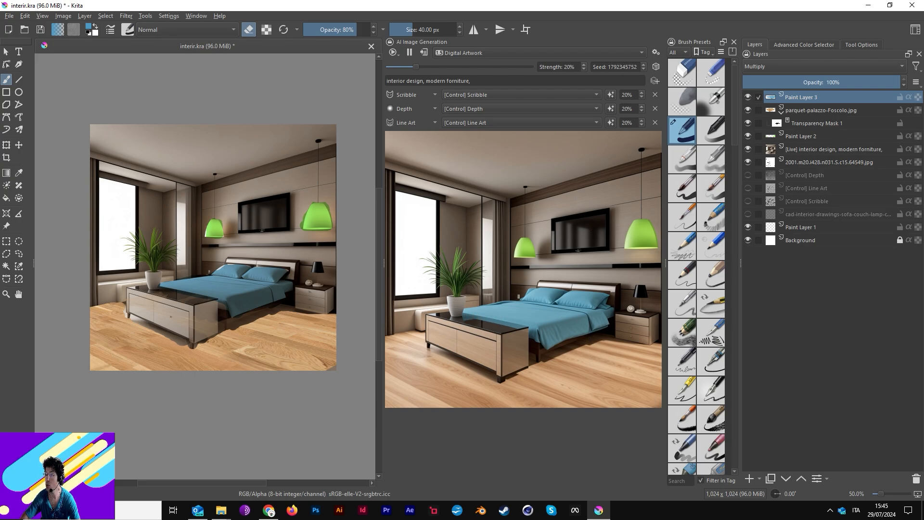
Bring the teddy bear picture images (1).jpg into the document as a new layer.
key(alt+Tab)
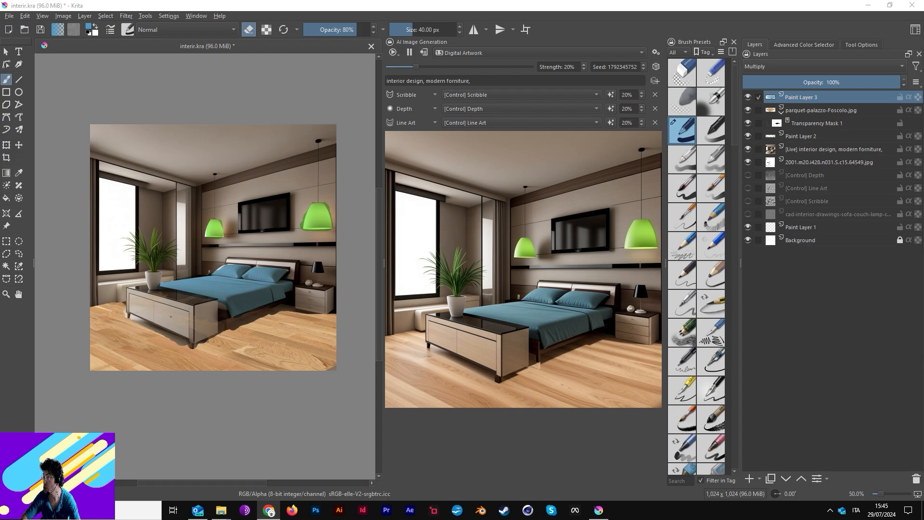
drag(923, 270, 194, 237)
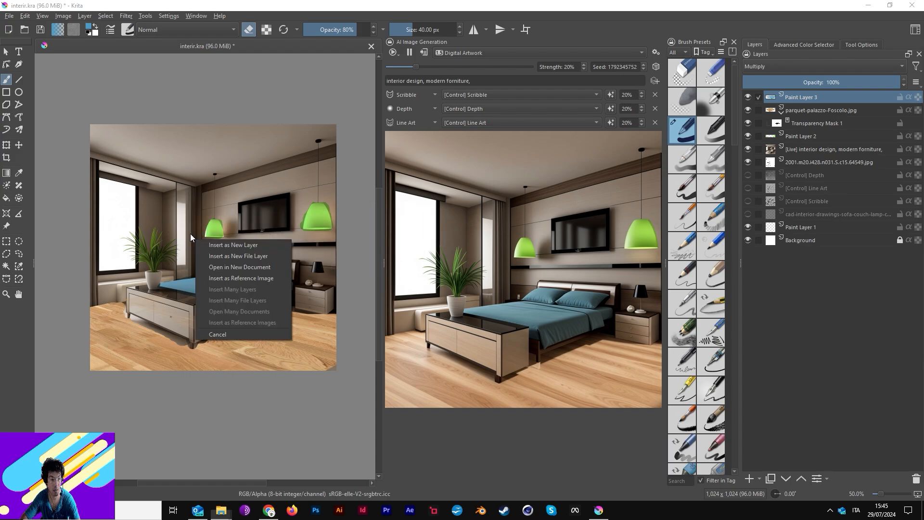
click(273, 245)
Move the teddy bear onto the bed and scale it down to fit beside the pillows.
key(t)
click(122, 153)
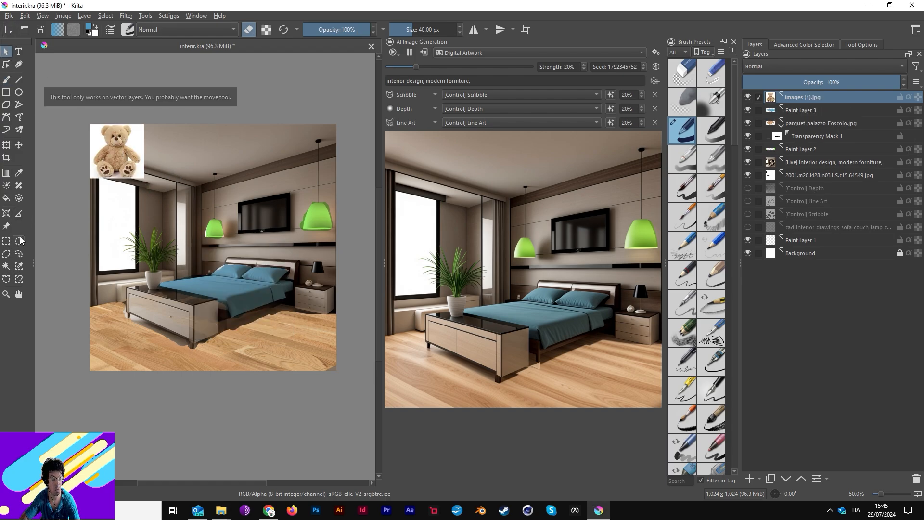
click(20, 146)
drag(141, 160, 243, 269)
key(ctrl+t)
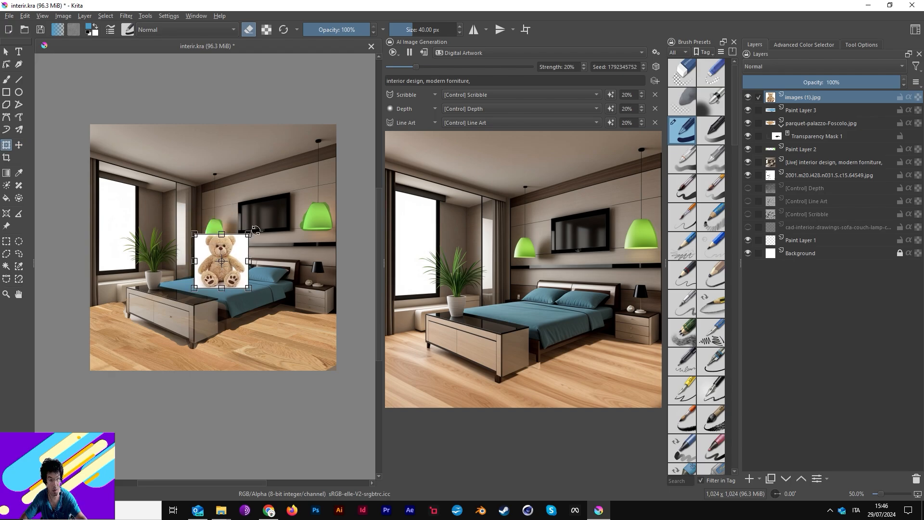
drag(249, 235, 218, 265)
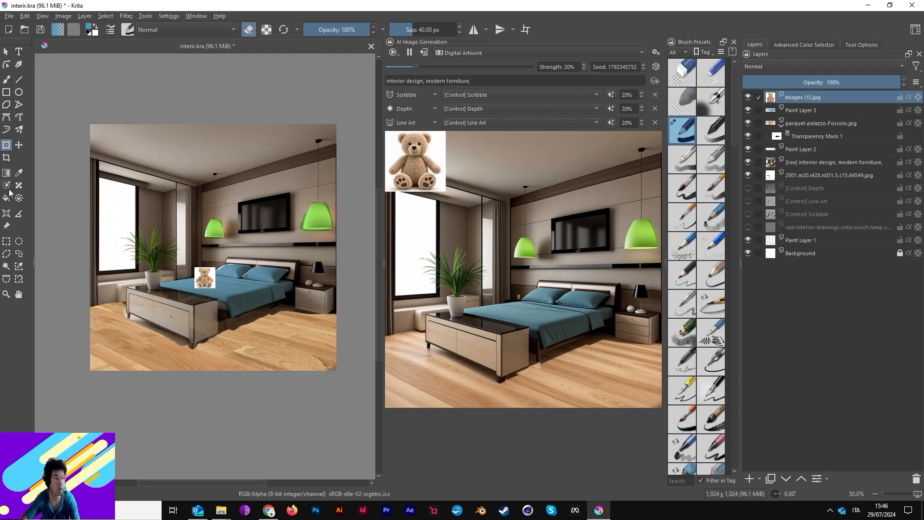
Select the white background around the teddy bear by contiguous color and delete it.
click(6, 265)
click(192, 273)
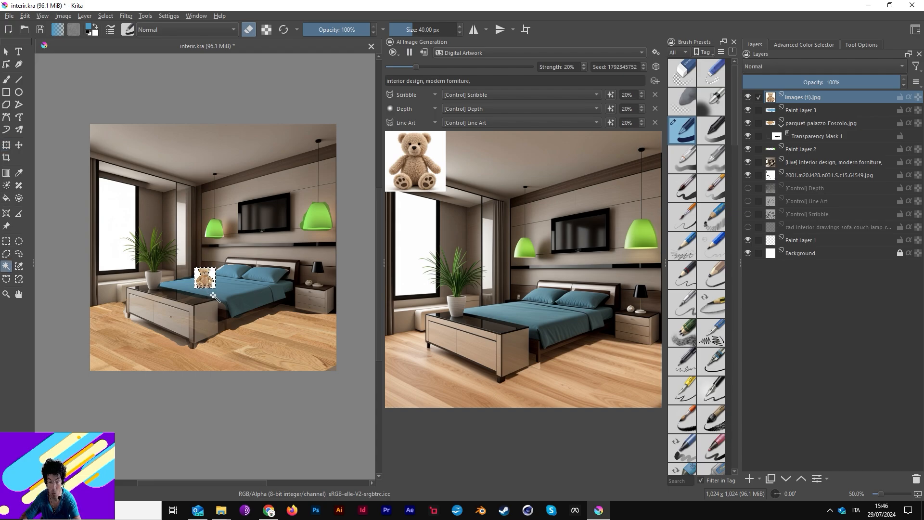
click(7, 51)
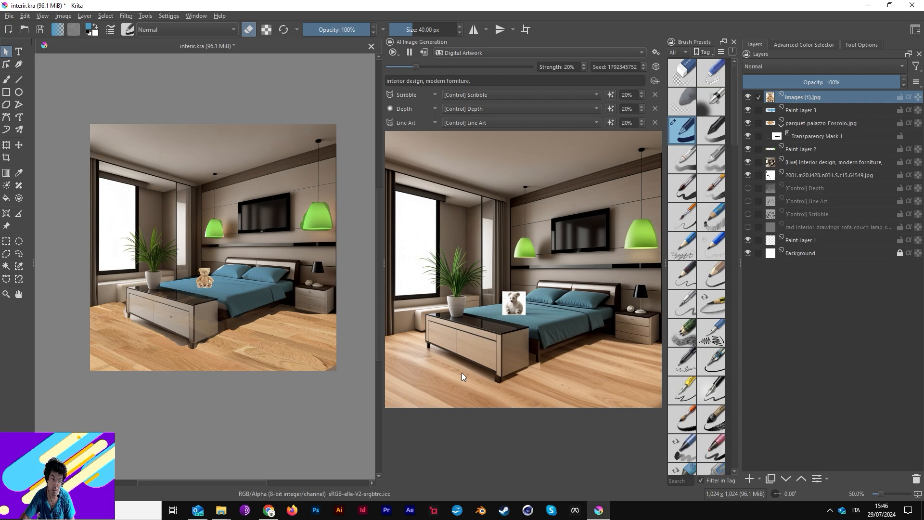
Append "withe teddy bear on bed" to the AI generation prompt.
click(479, 84)
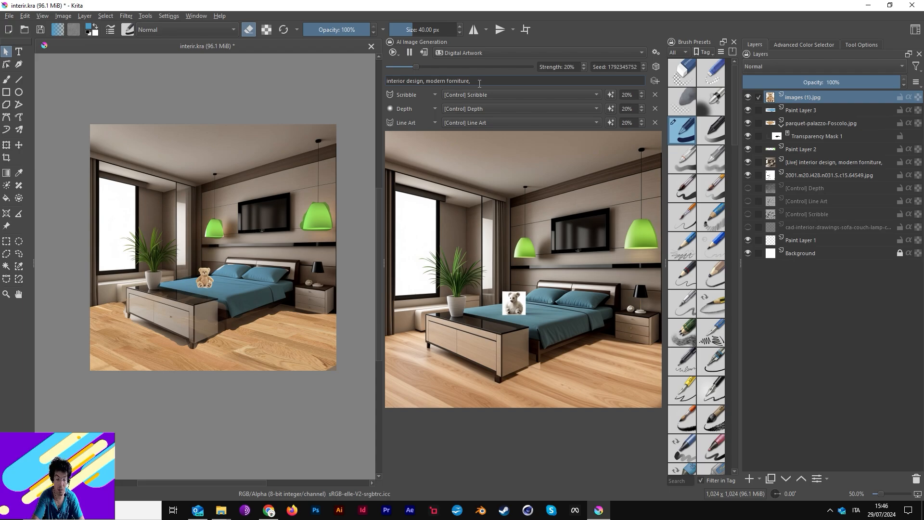
text(withe teedy be)
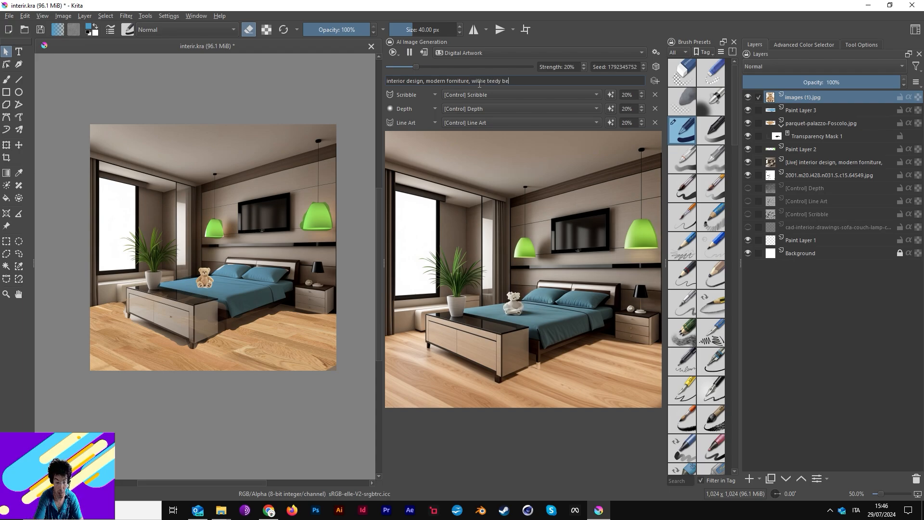
text(ar on bed)
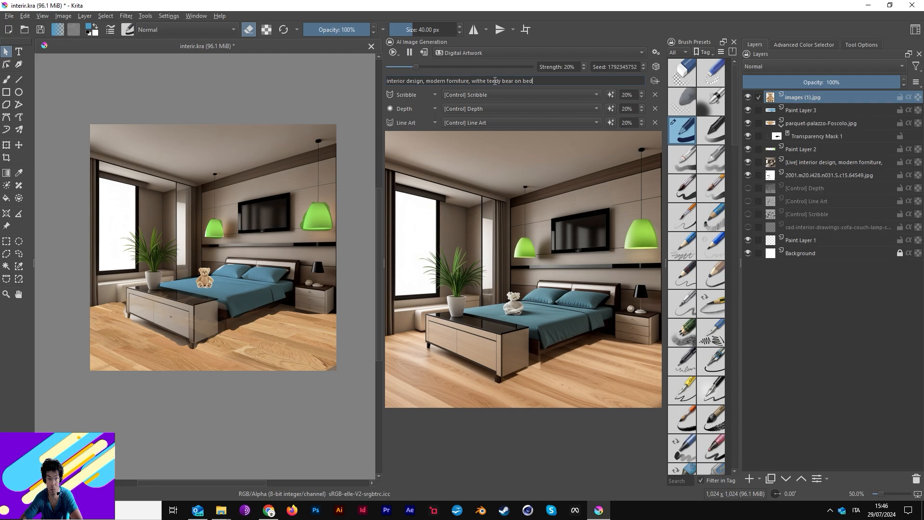
key(BackSpace)
text(d)
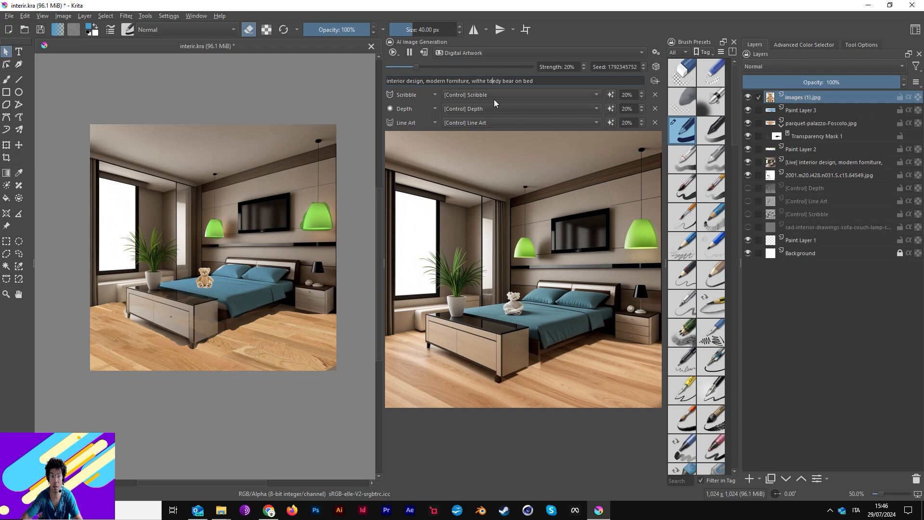
Correct the misspelled bear word in the AI generation prompt so it reads "withe teddy bear on bed".
key(BackSpace)
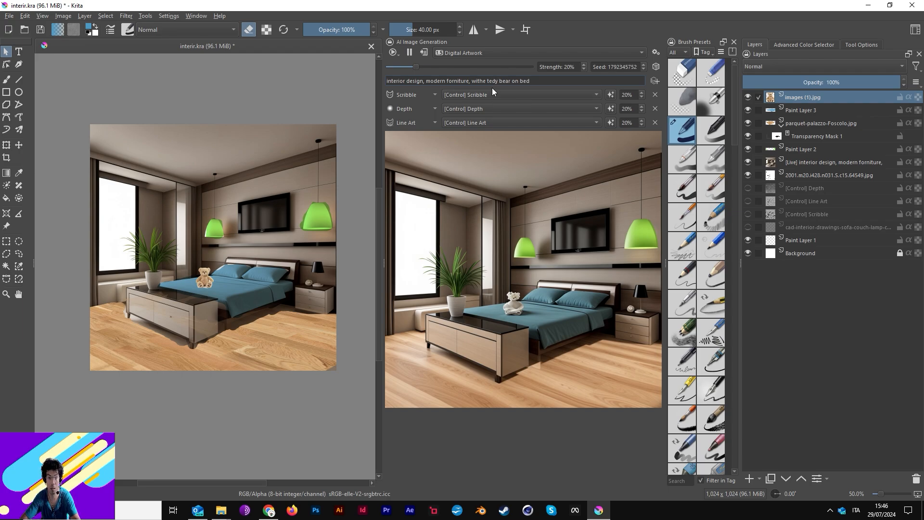
click(493, 80)
text(d)
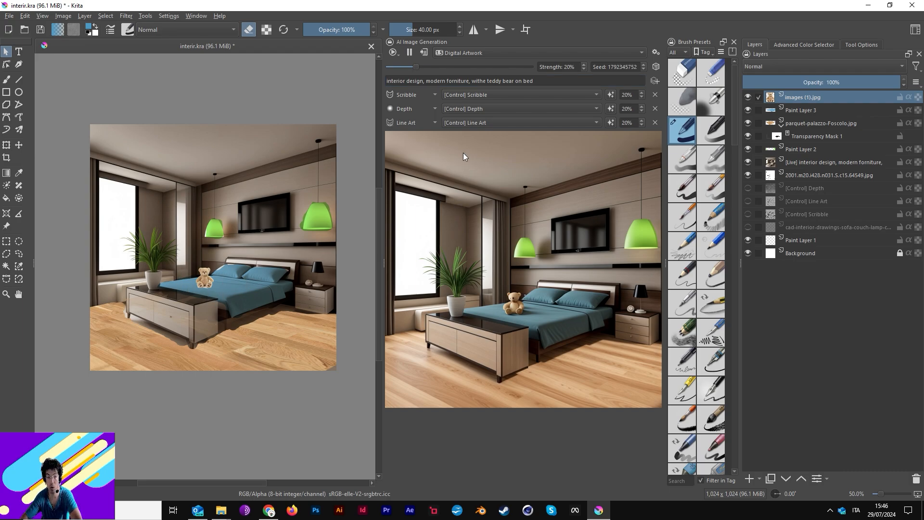
Lower the live generation strength to 9%.
drag(406, 68, 403, 68)
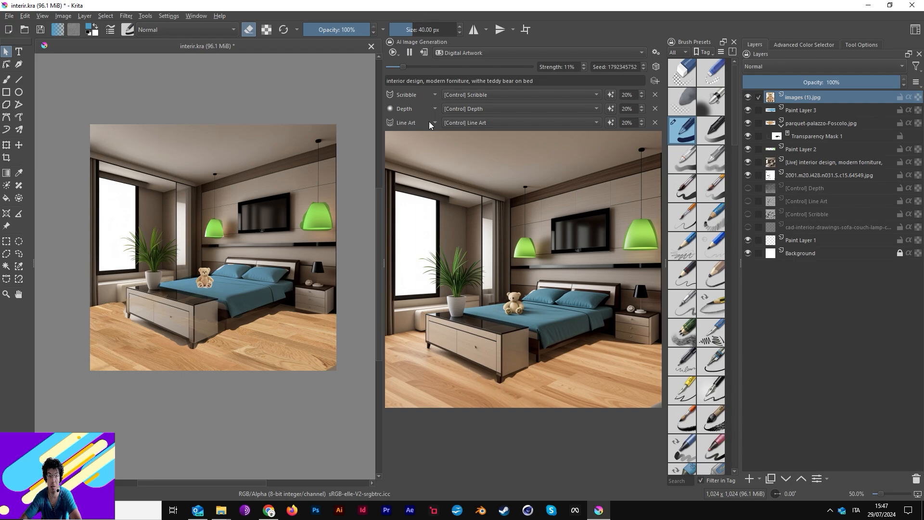
drag(400, 67, 398, 66)
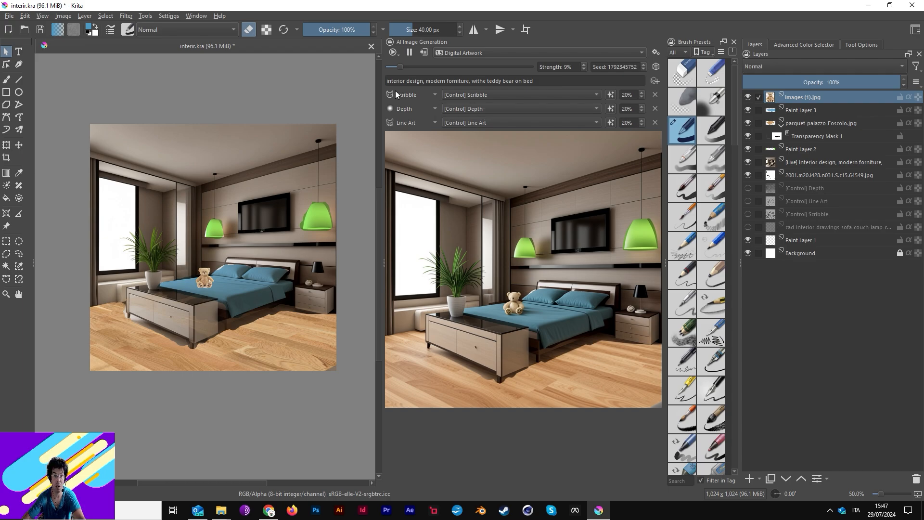
Pause the live AI generation and widen the canvas area beside the generated preview.
click(408, 56)
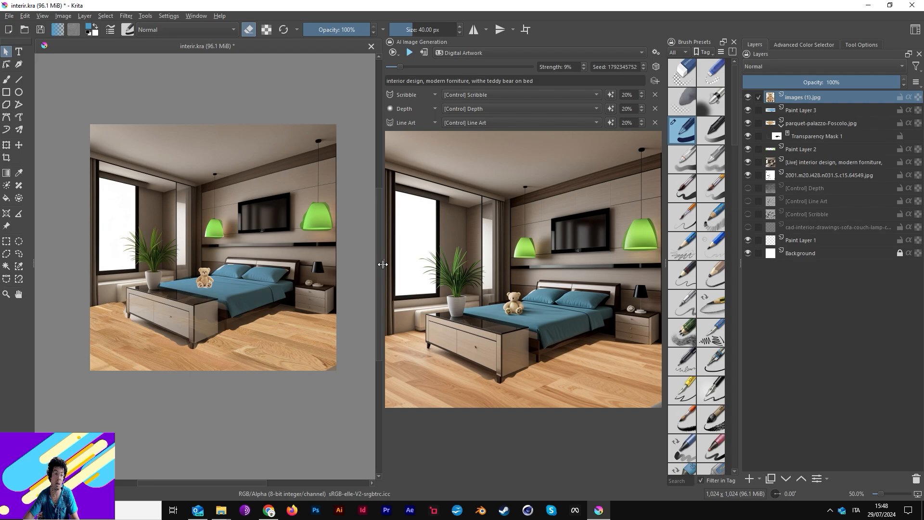
drag(383, 264, 406, 263)
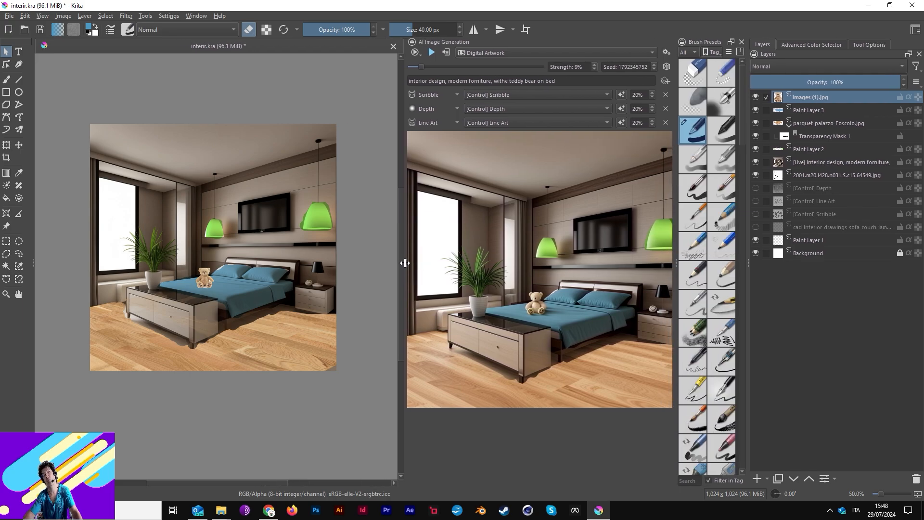